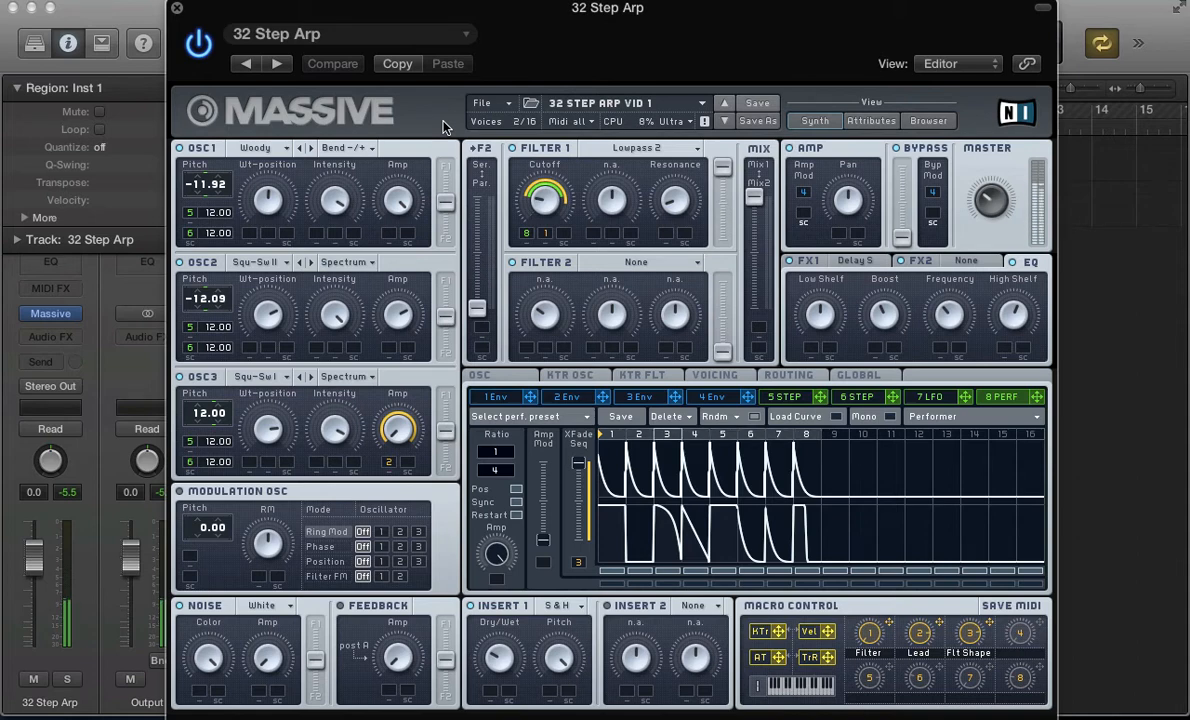
- Review modulators 5, 6 and 7 of the 32 Step Arp patch and test the Filter 1 cutoff
click(856, 397)
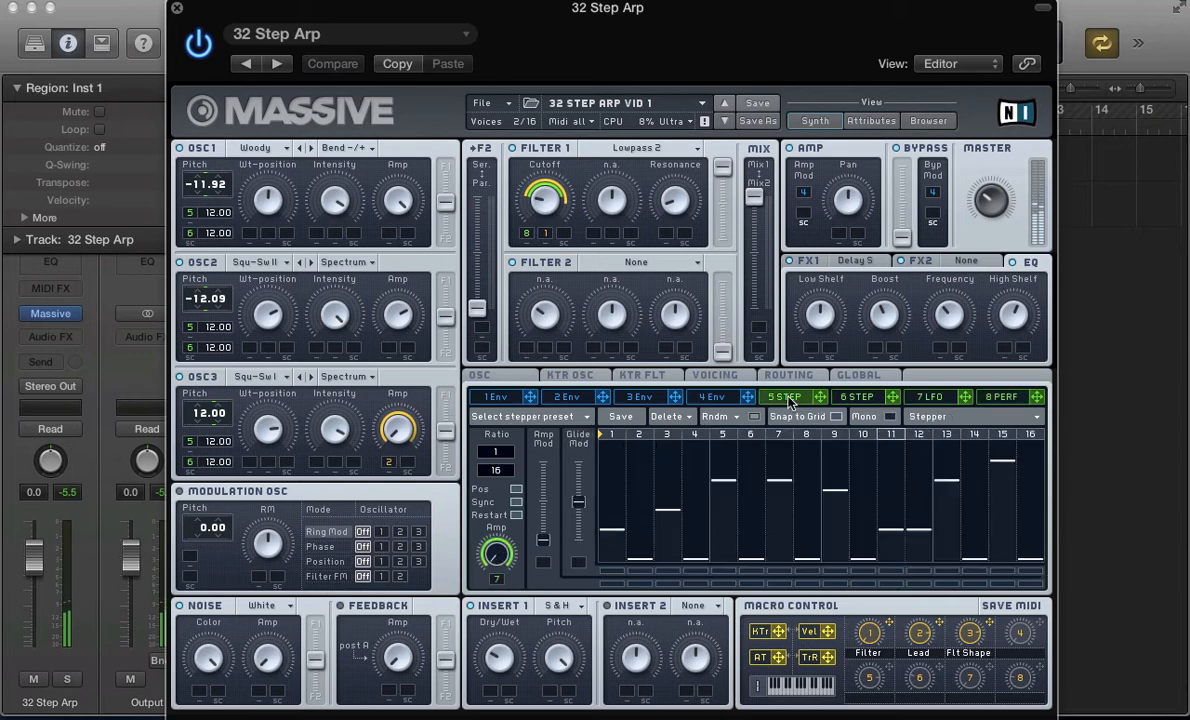
click(928, 397)
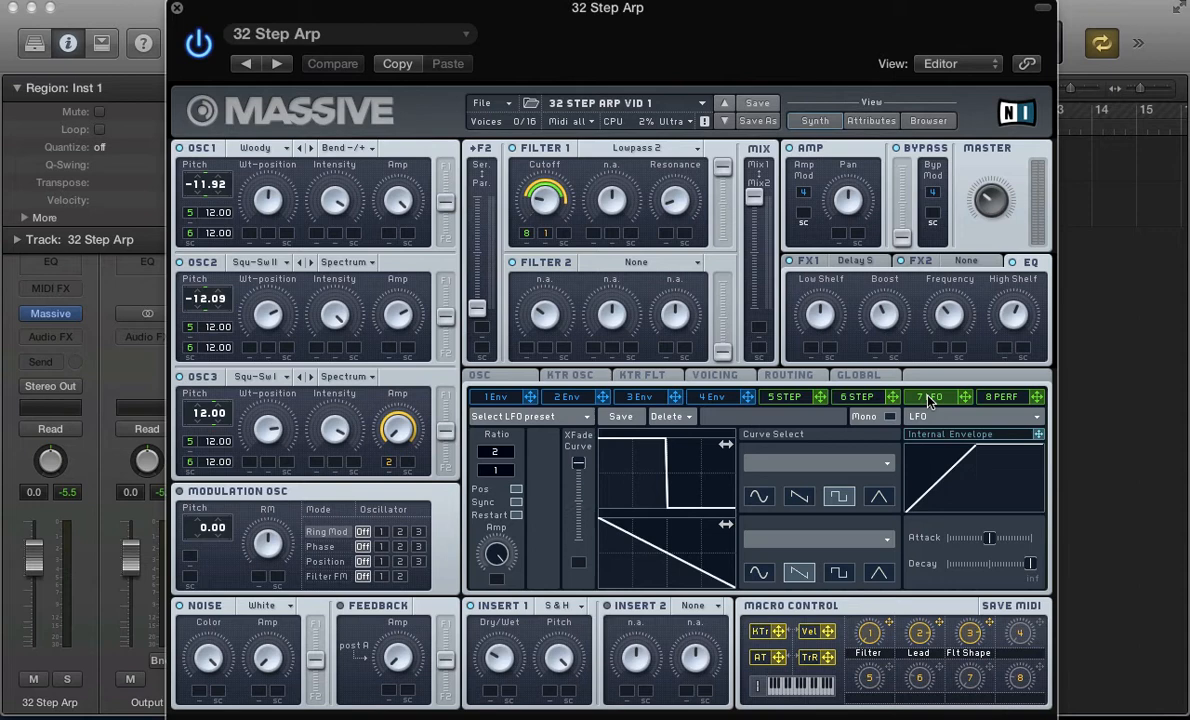
click(771, 400)
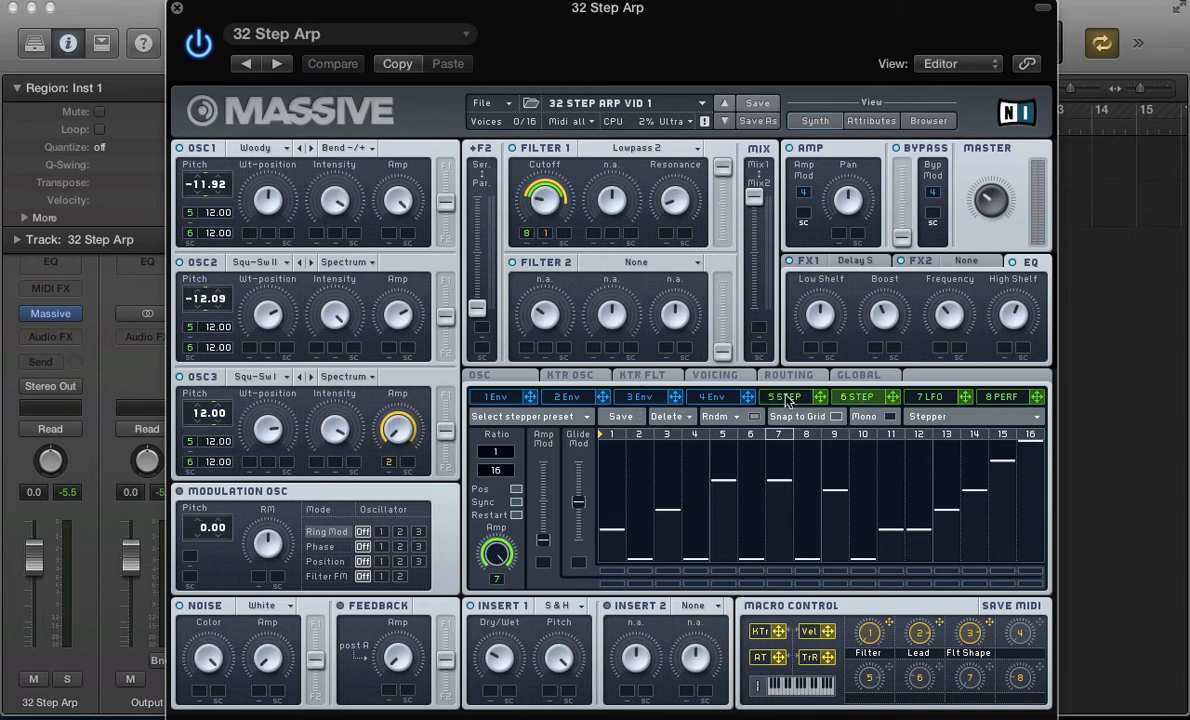
click(845, 402)
click(783, 400)
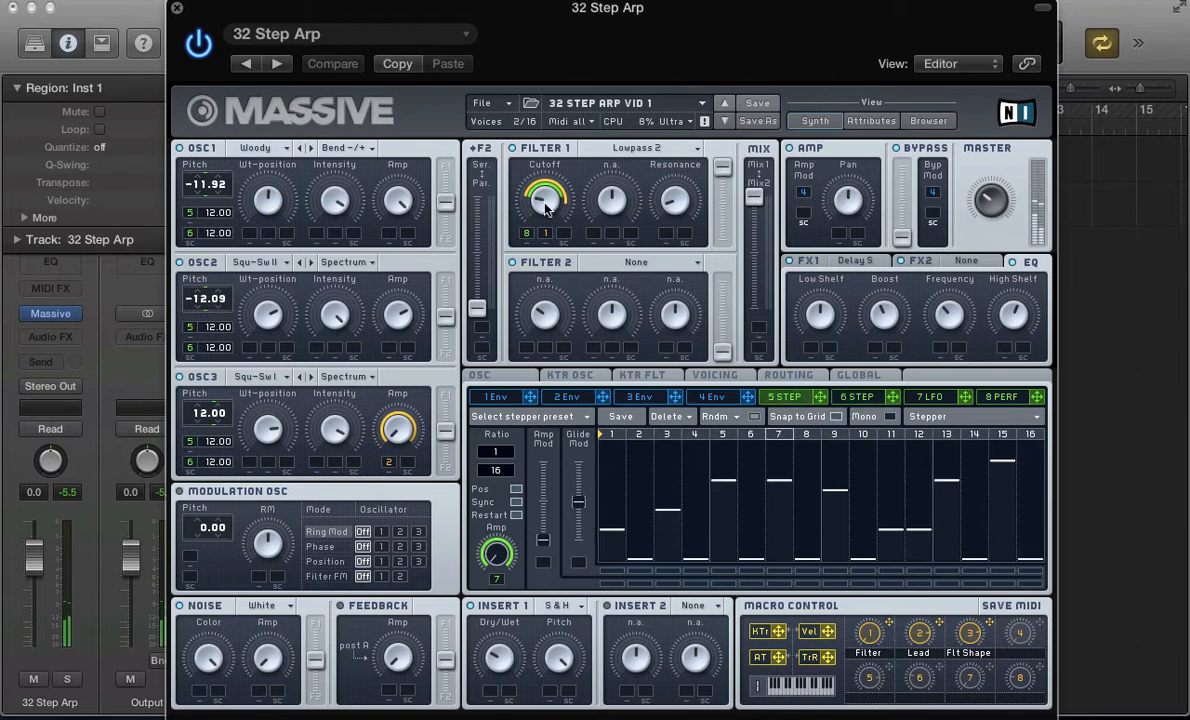
mouse_move(544, 203)
mouse_down()
mouse_move(542, 158)
mouse_move(543, 198)
mouse_up()
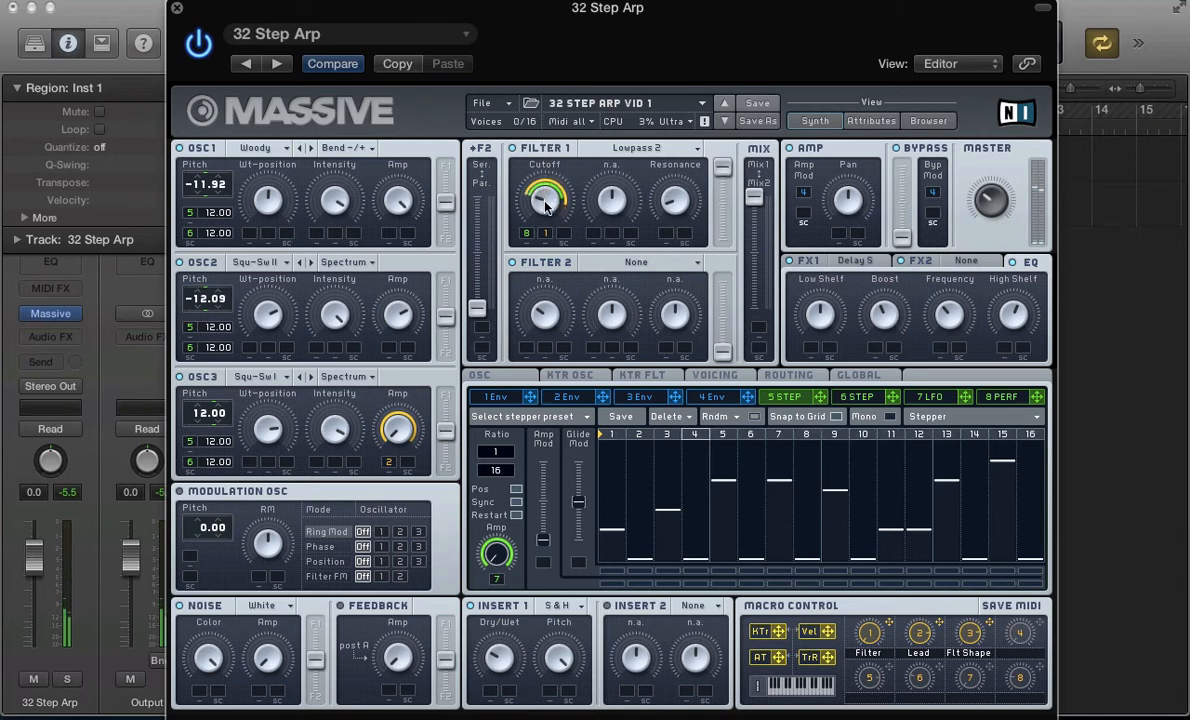
- Start a new sound and set OSC1 to the Woody wavetable in Bend -/+ mode, with pitch -12.00 and lowered Intensity
click(482, 103)
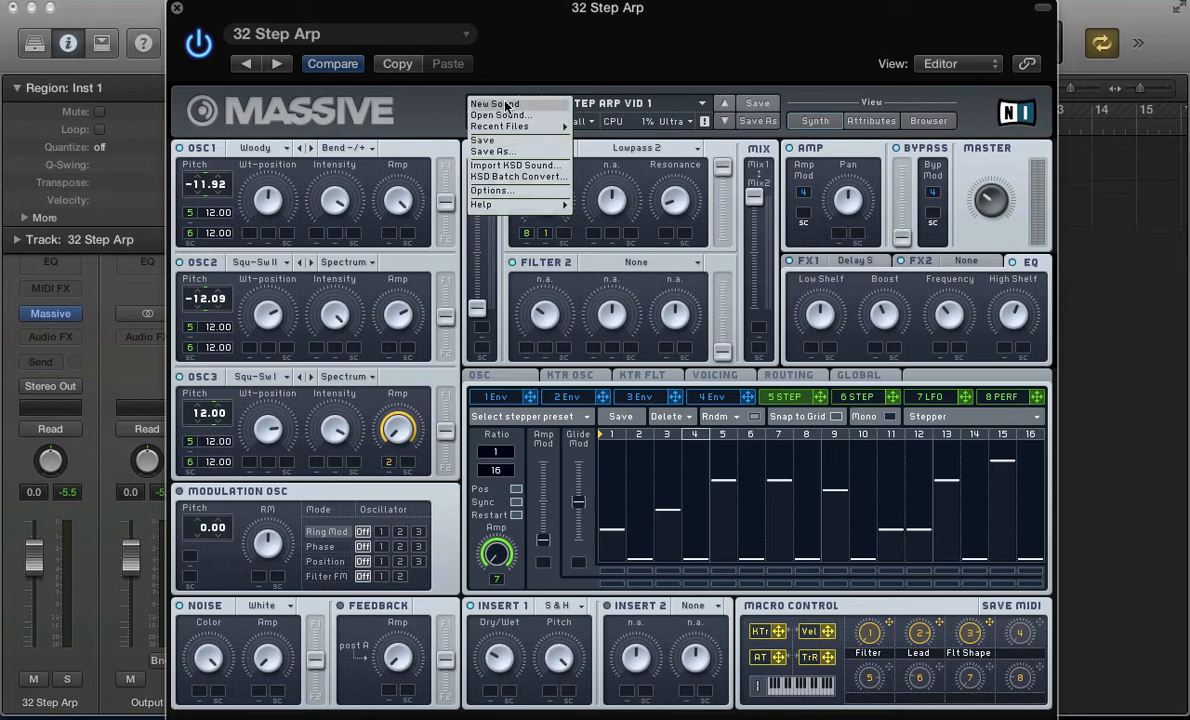
click(490, 99)
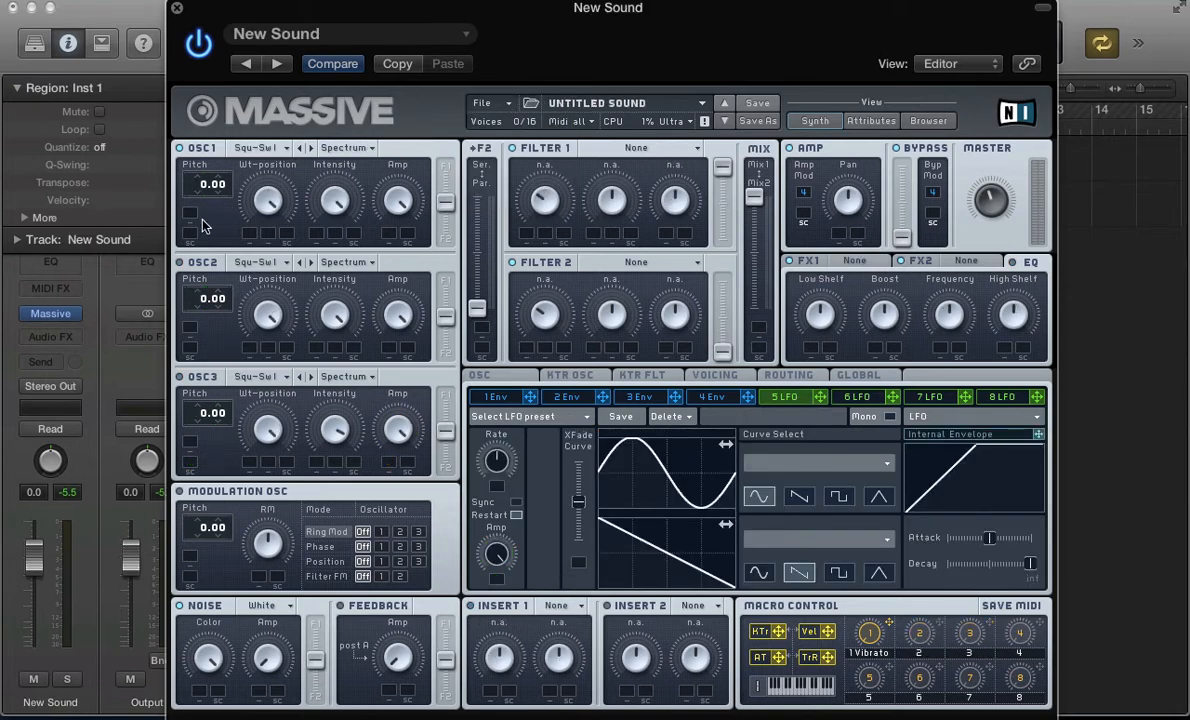
click(245, 147)
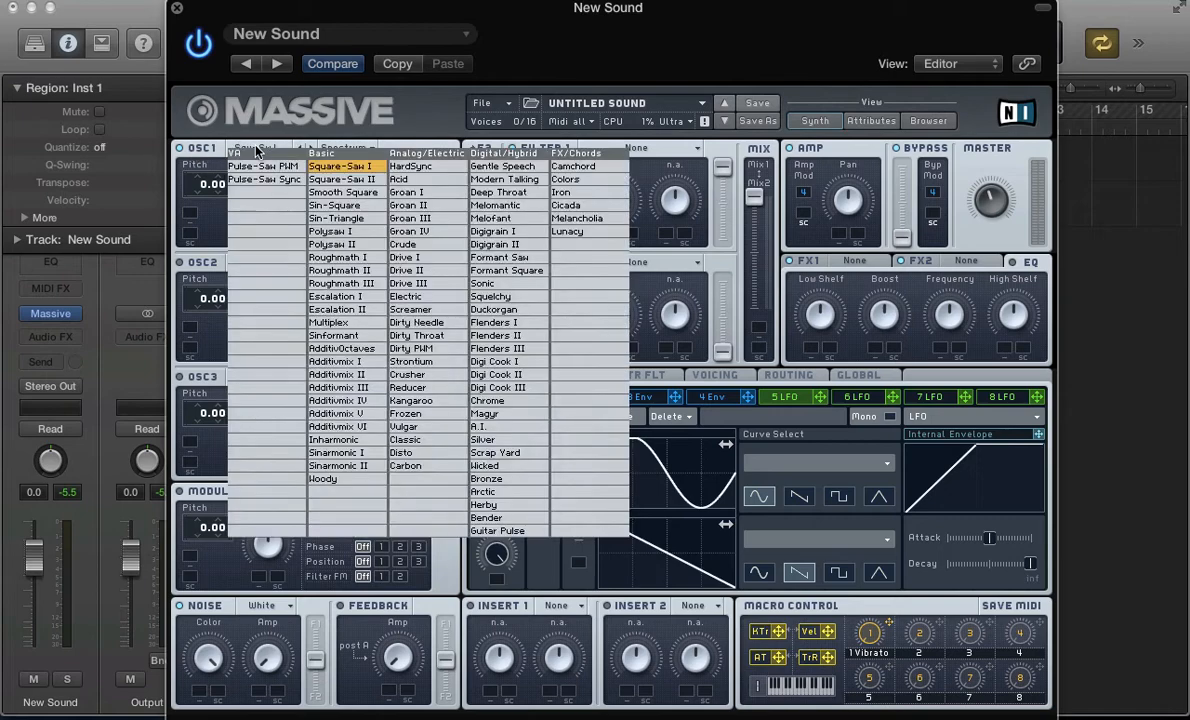
click(329, 479)
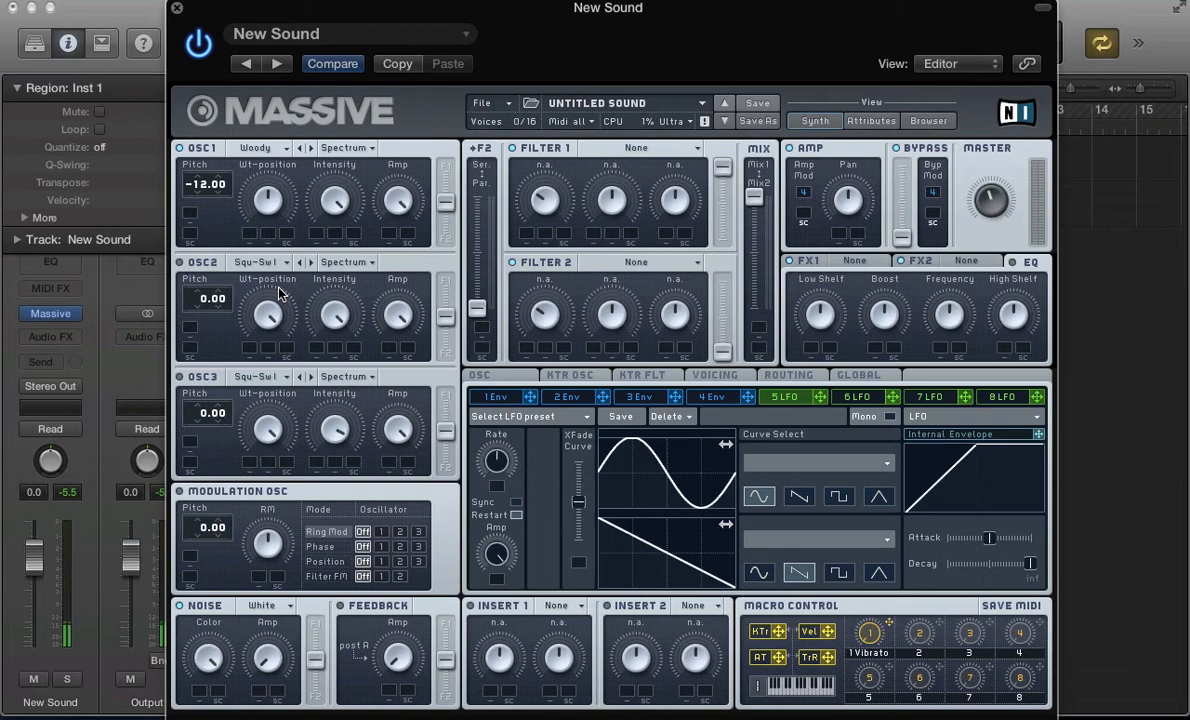
click(334, 149)
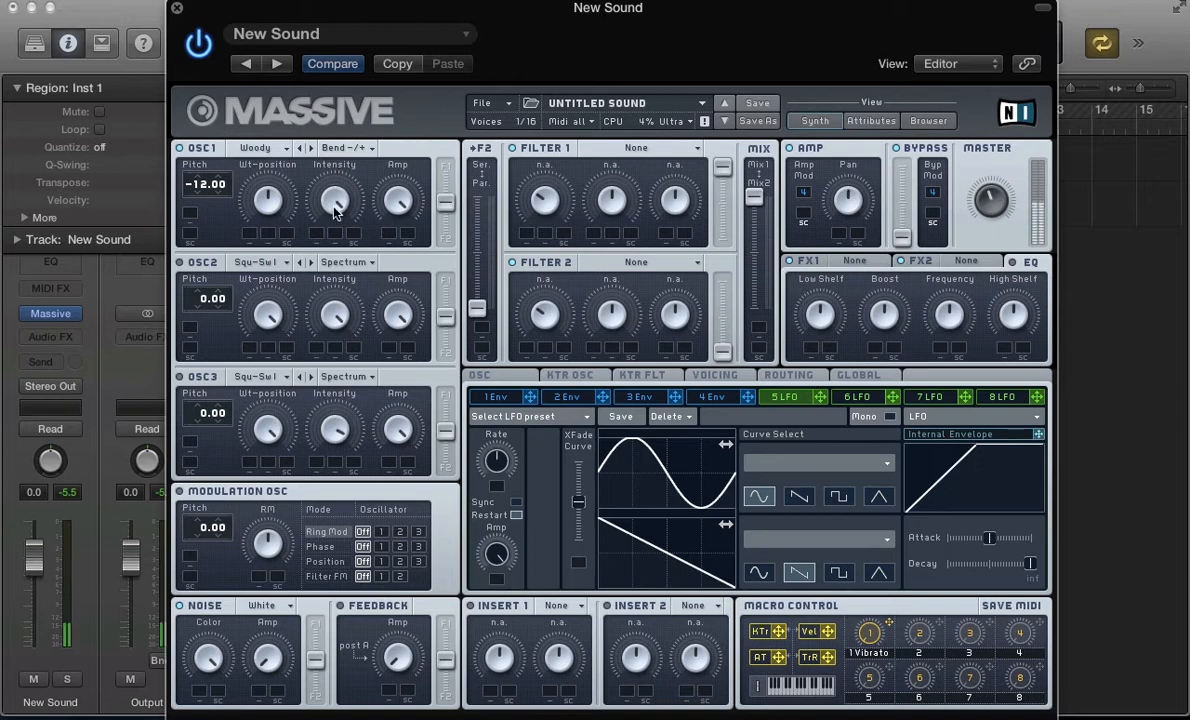
drag(334, 224, 335, 231)
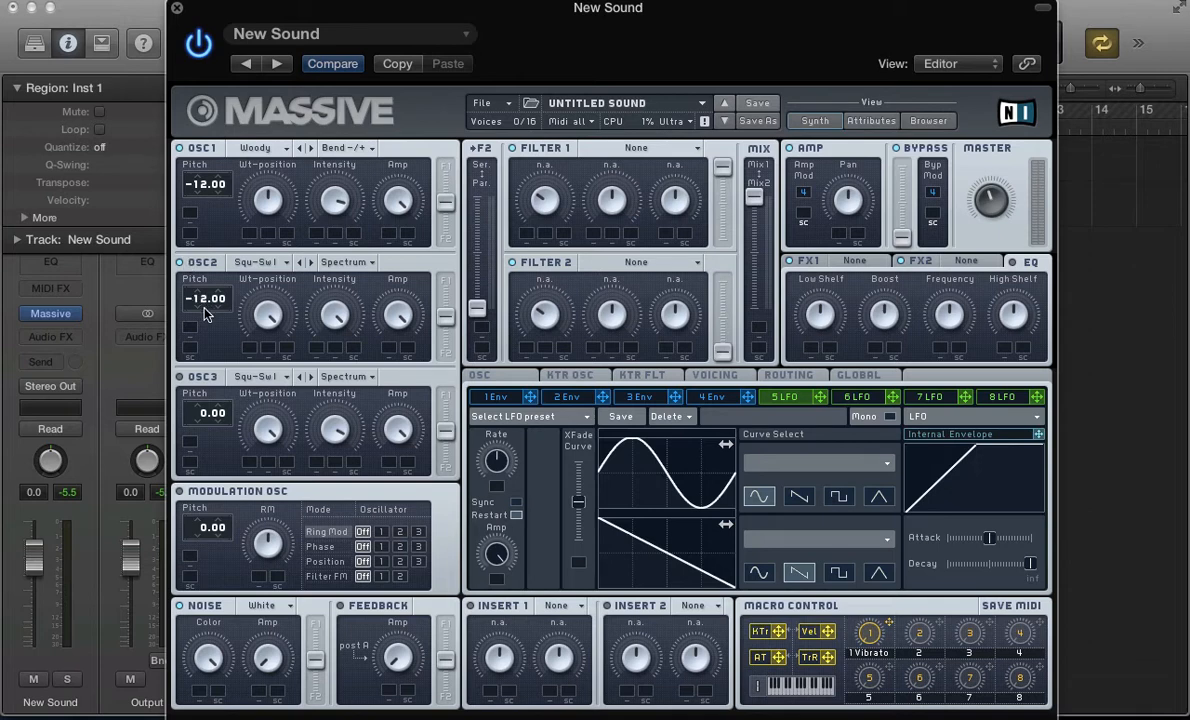
- Set OSC2 to the Squ-Sw II wavetable at pitch -12.00 and lower its Wt-position
click(313, 268)
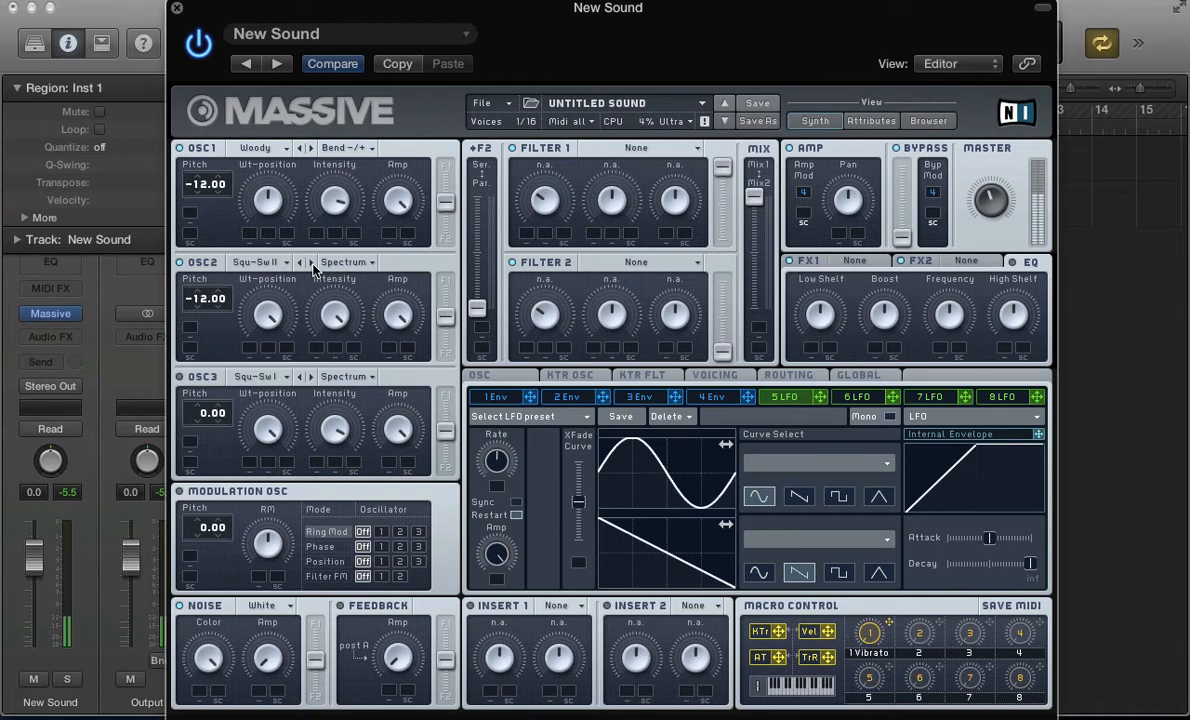
drag(260, 301, 262, 367)
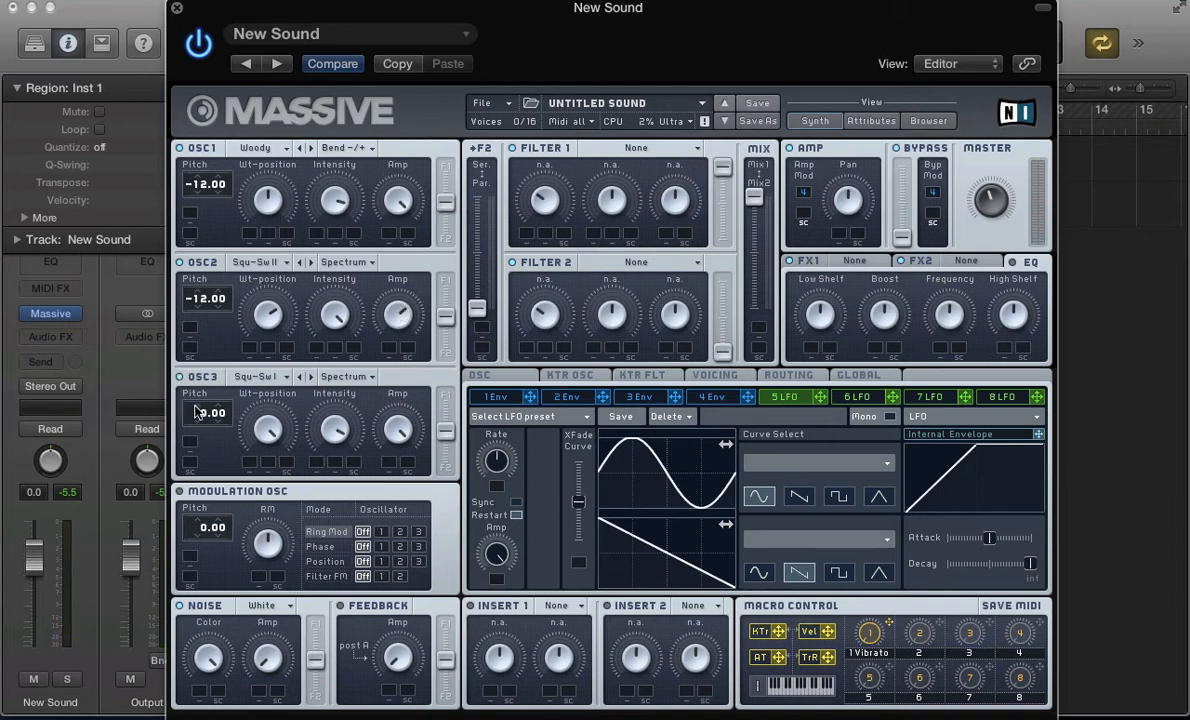
- Set OSC3 to pitch 12.00, adjust its Wt-position and Intensity, and control its Amp with Macro 2, named Lead
drag(199, 420, 213, 413)
mouse_move(273, 452)
mouse_down()
mouse_move(275, 464)
mouse_move(275, 432)
mouse_up()
drag(333, 450, 340, 439)
drag(930, 625, 392, 466)
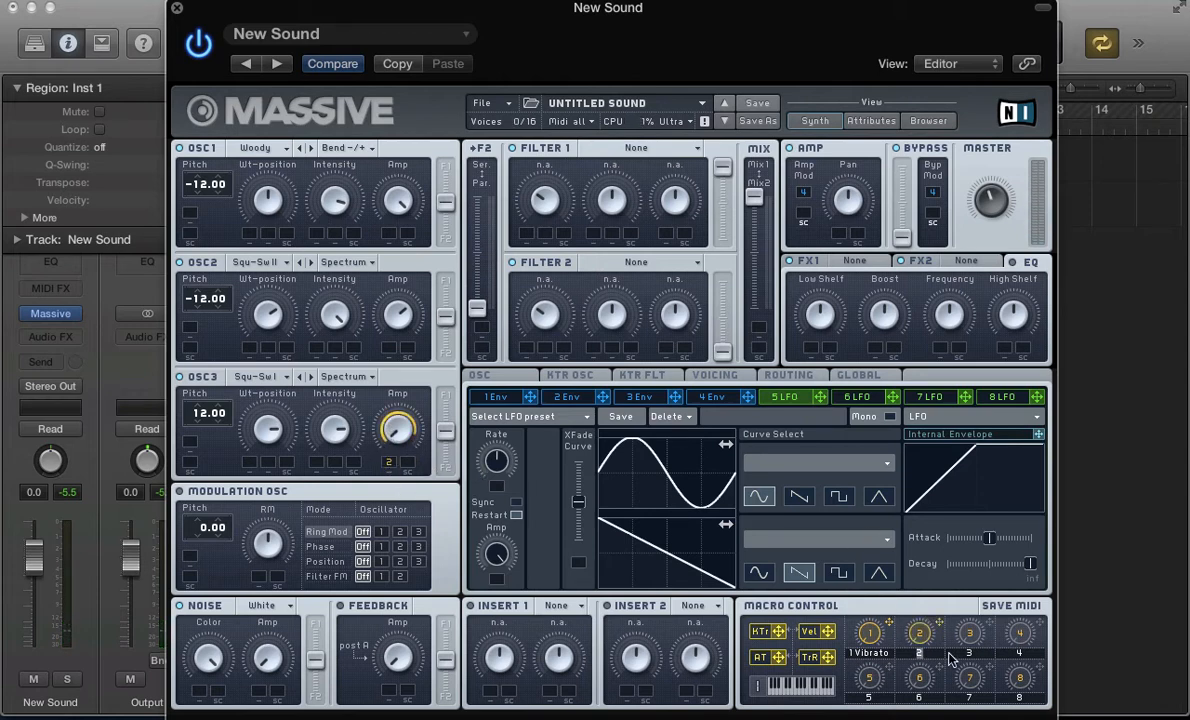
text(Lead)
- Detune OSC1 to -11.91 and OSC2 to -12.09, and make the oscillator phases restart via gate
drag(220, 306, 220, 322)
drag(224, 193, 228, 176)
click(479, 376)
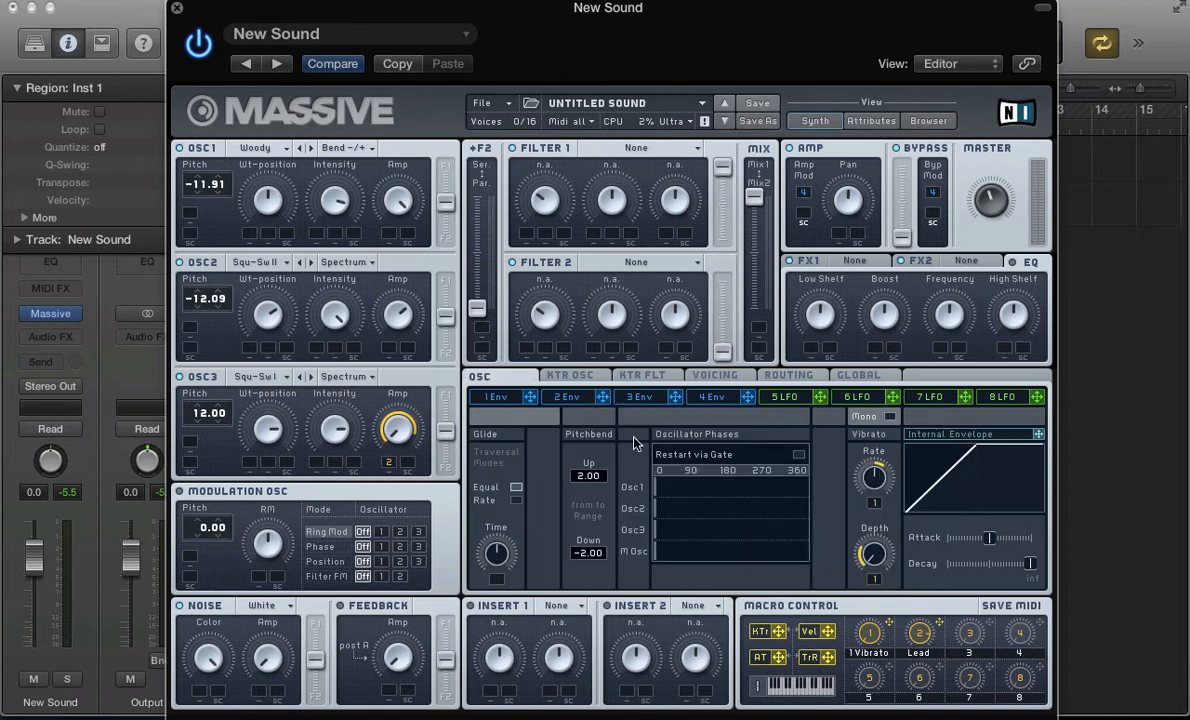
click(798, 456)
- Change modulator 5 from an LFO to a Stepper
click(733, 399)
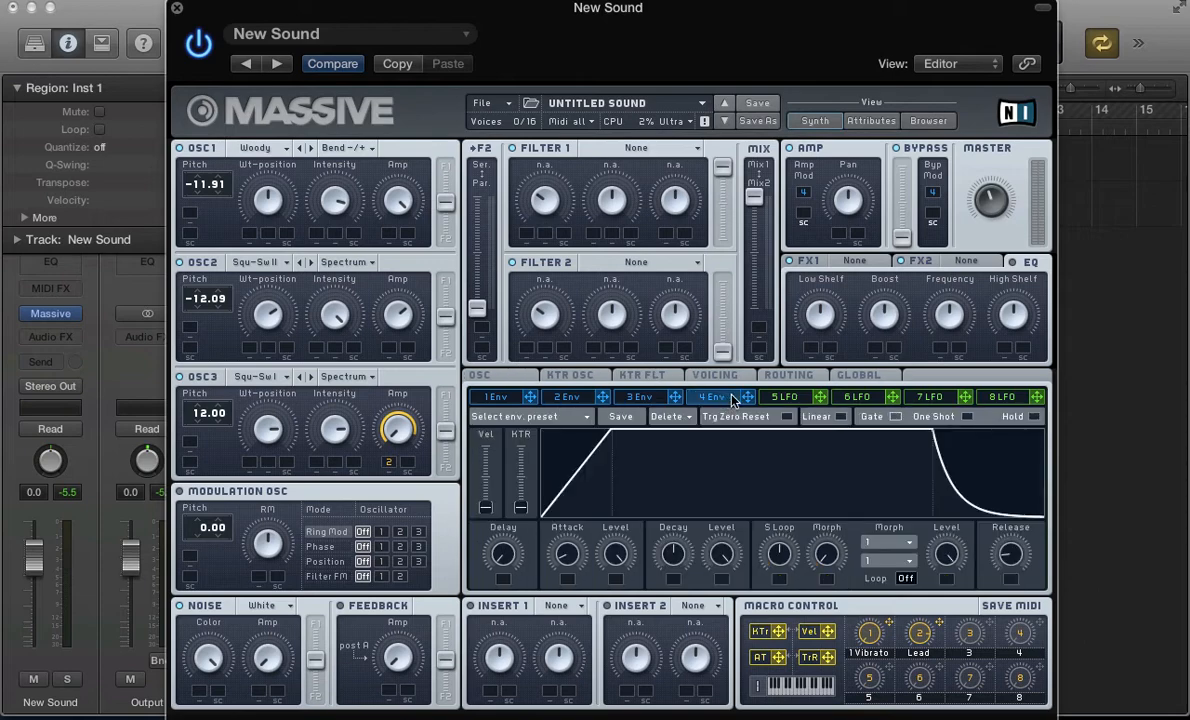
click(788, 397)
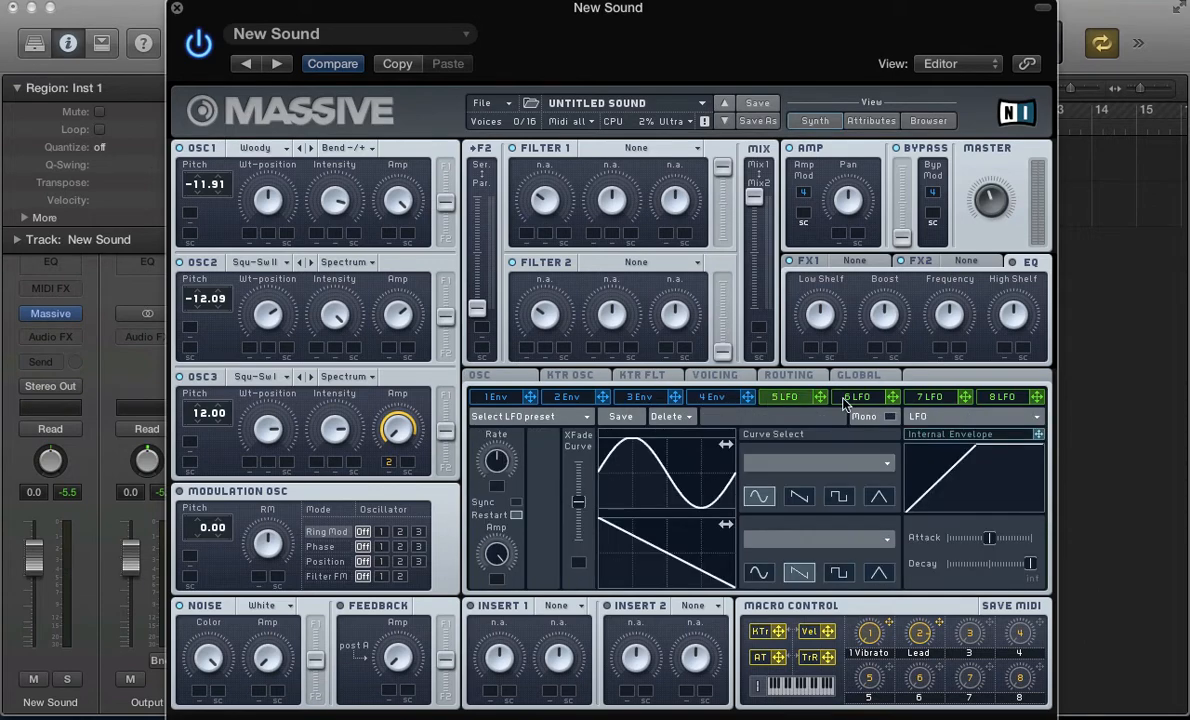
click(775, 400)
click(916, 418)
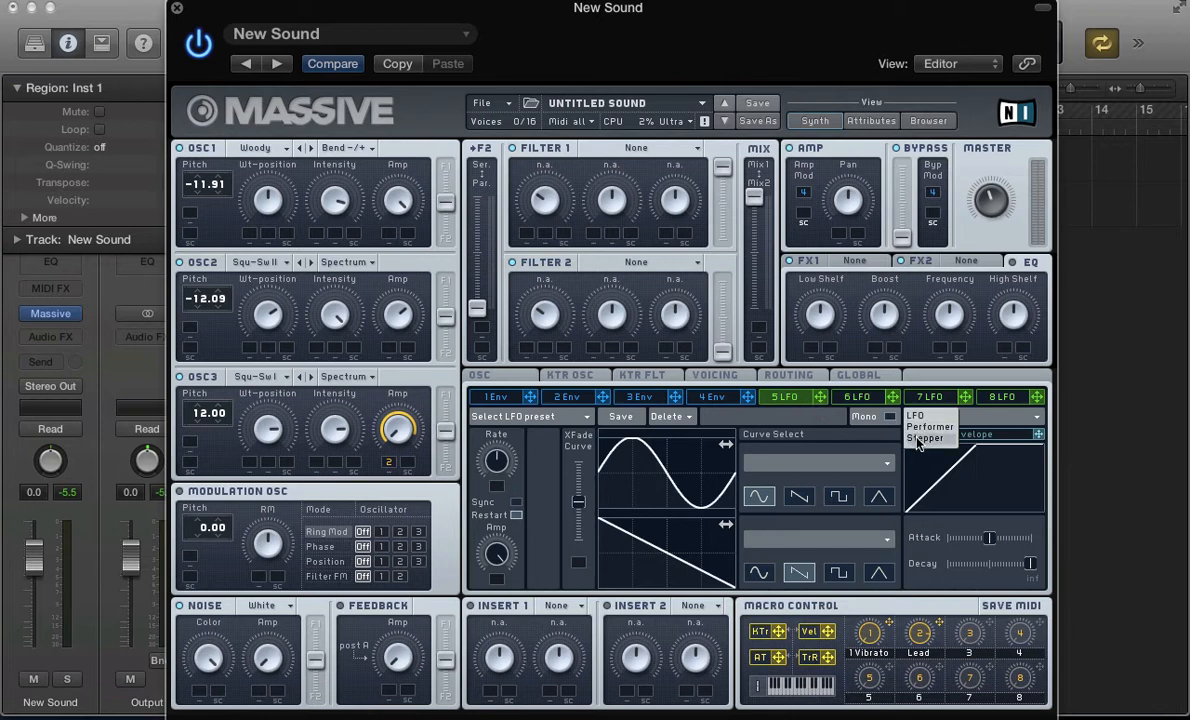
click(864, 433)
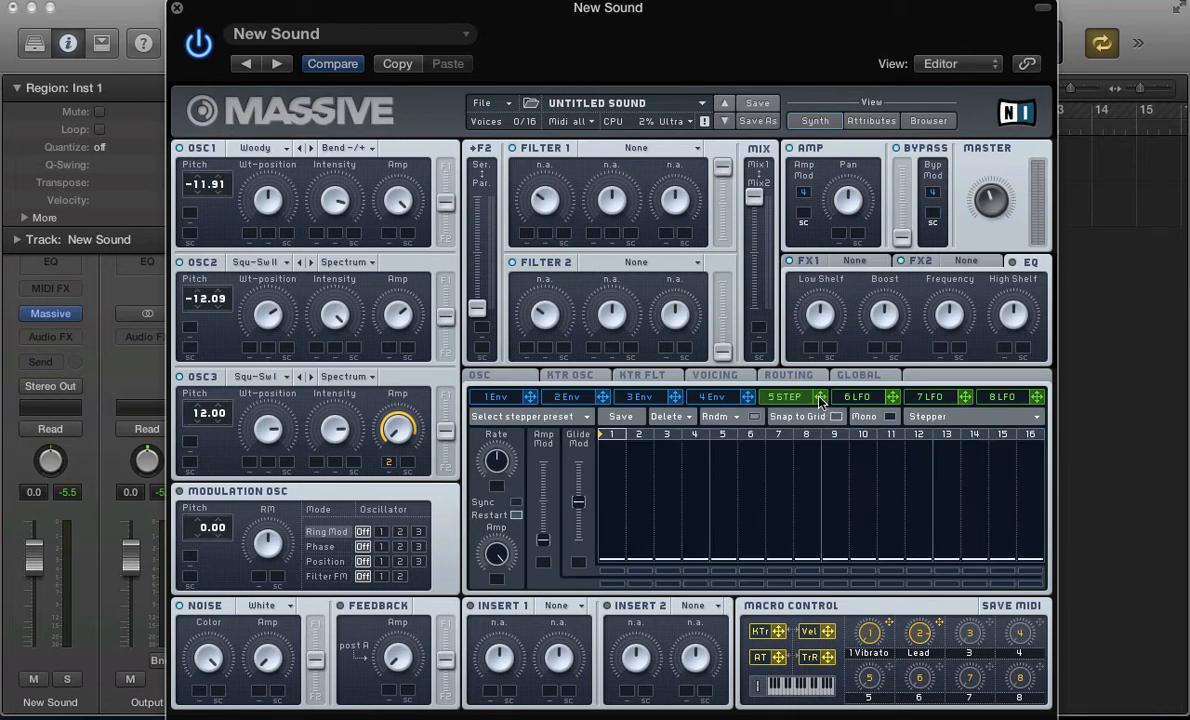
- Assign stepper 5 to the pitch of OSC1, OSC2 and OSC3 with a modulation amount of 12.00 each
drag(819, 398, 192, 215)
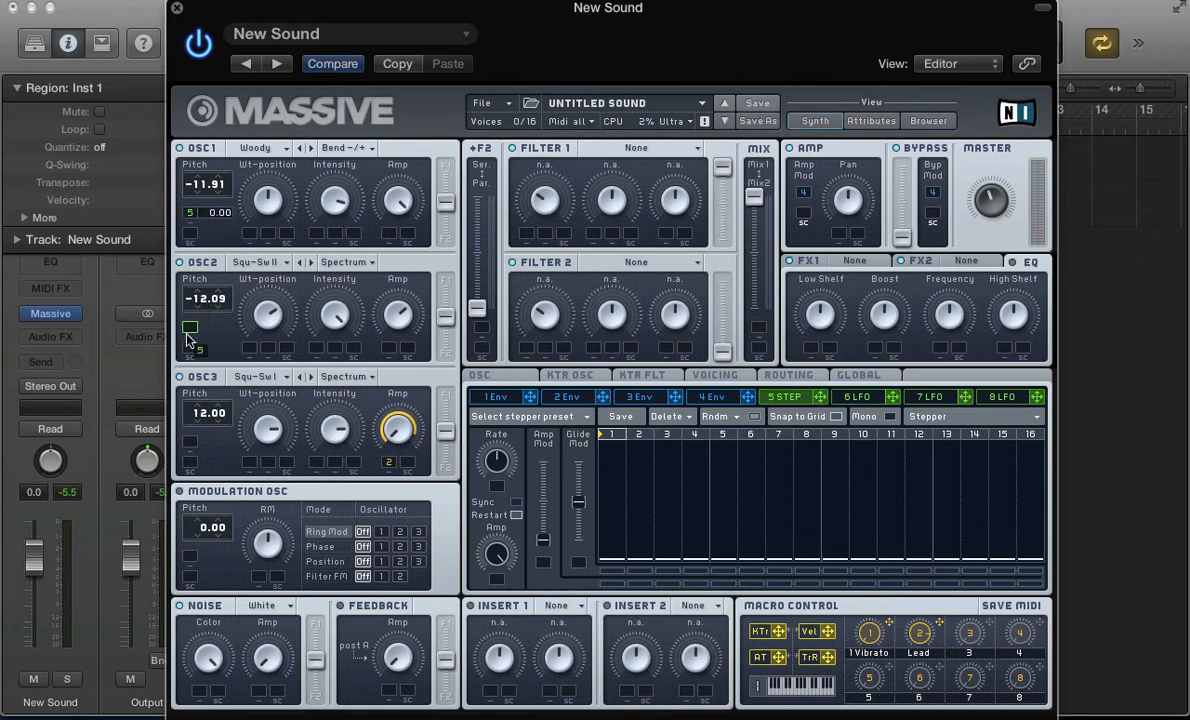
click(191, 329)
drag(211, 420, 192, 445)
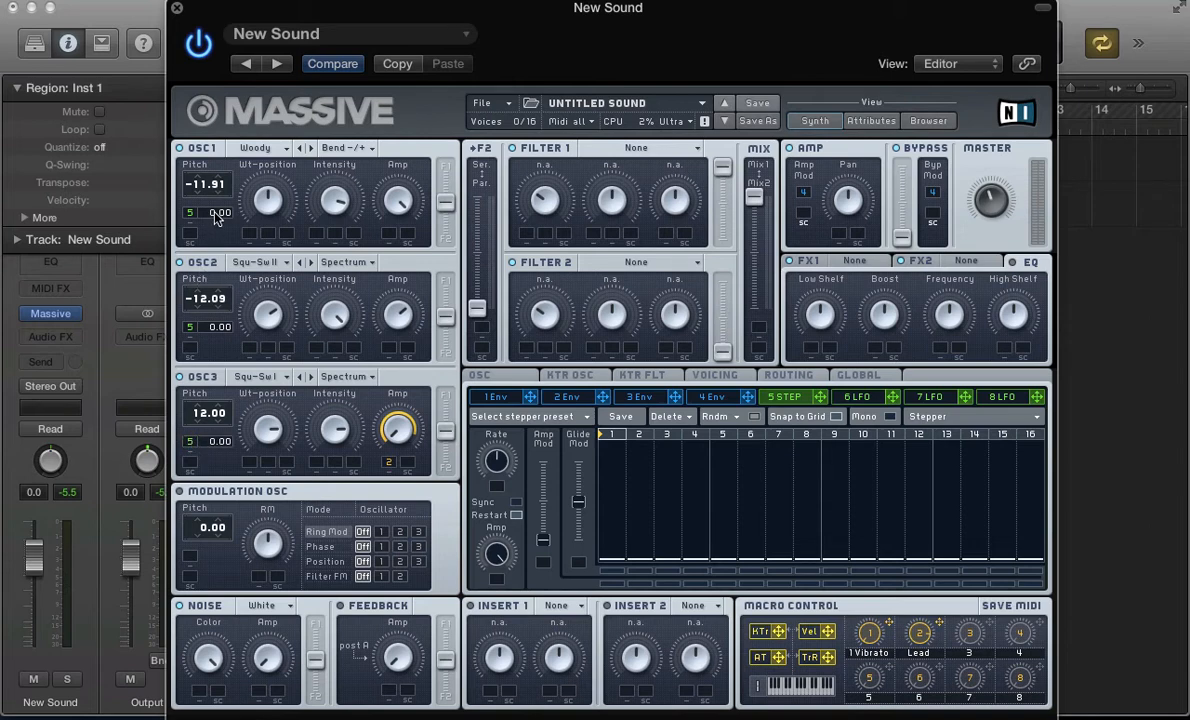
drag(215, 218, 204, 198)
drag(212, 333, 210, 300)
drag(214, 447, 228, 438)
- Sync stepper 5 at ratio 1/16 and set step 1 to about 3, step 3 to 5, steps 5 and 7 to 8, step 9 to 7
click(515, 502)
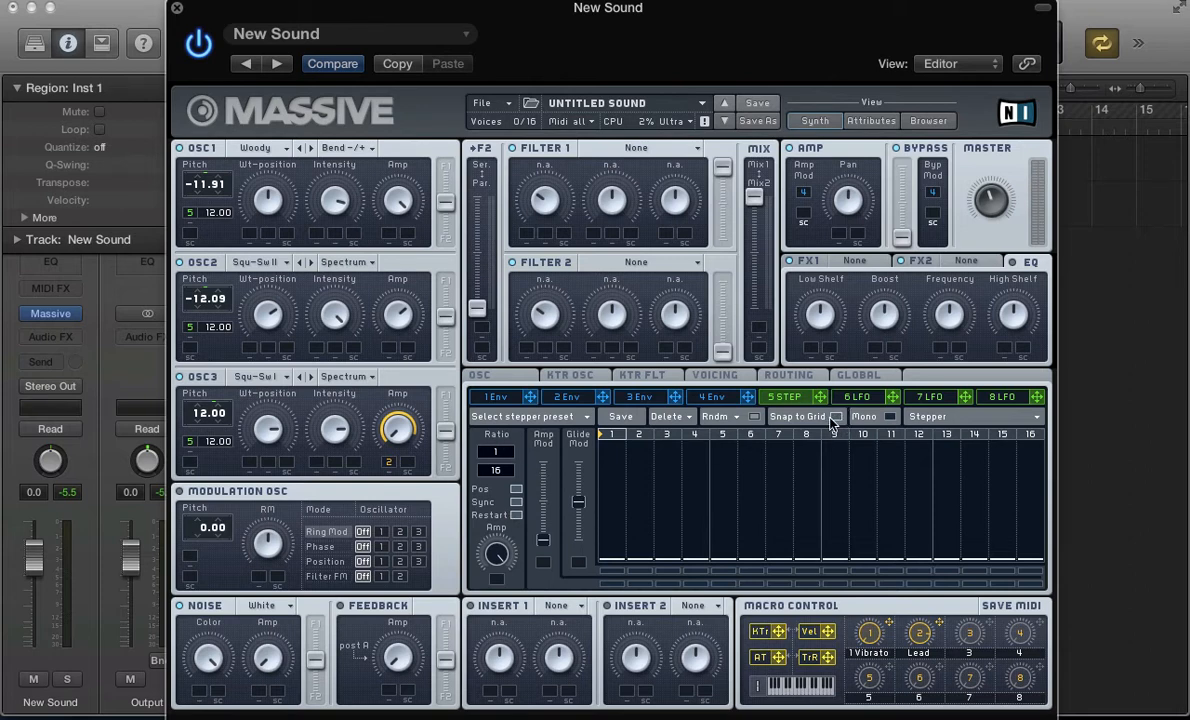
click(612, 522)
drag(612, 522, 612, 531)
click(665, 521)
click(721, 484)
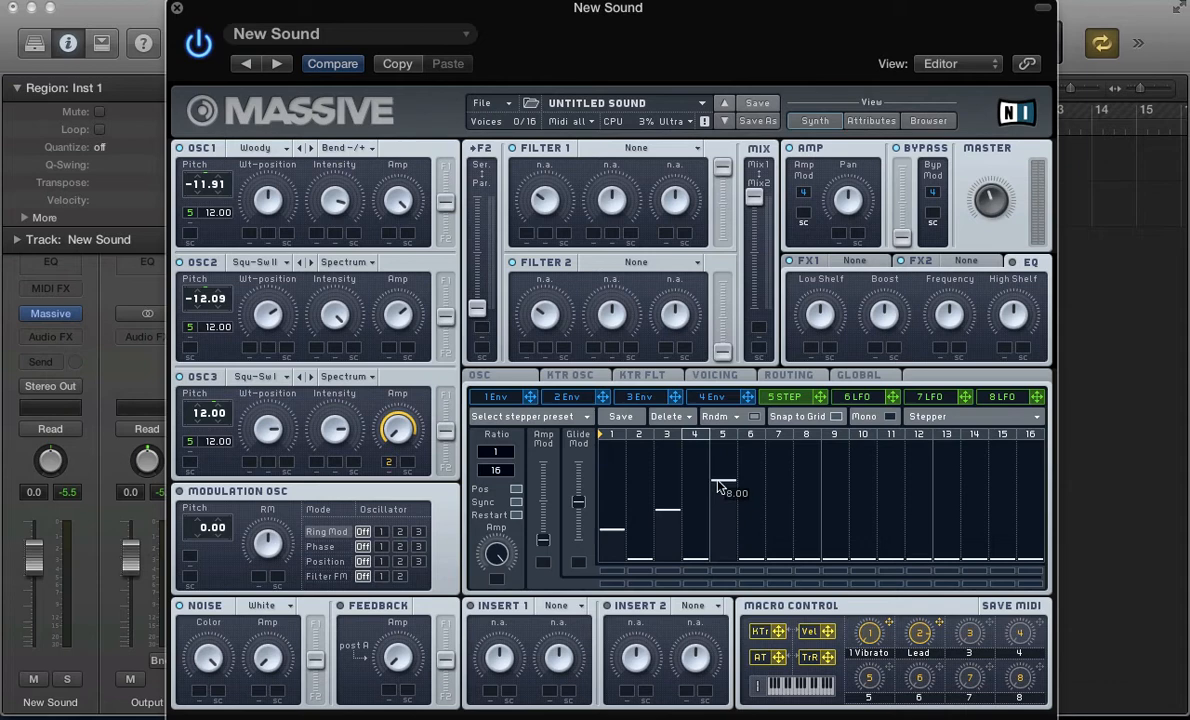
click(776, 482)
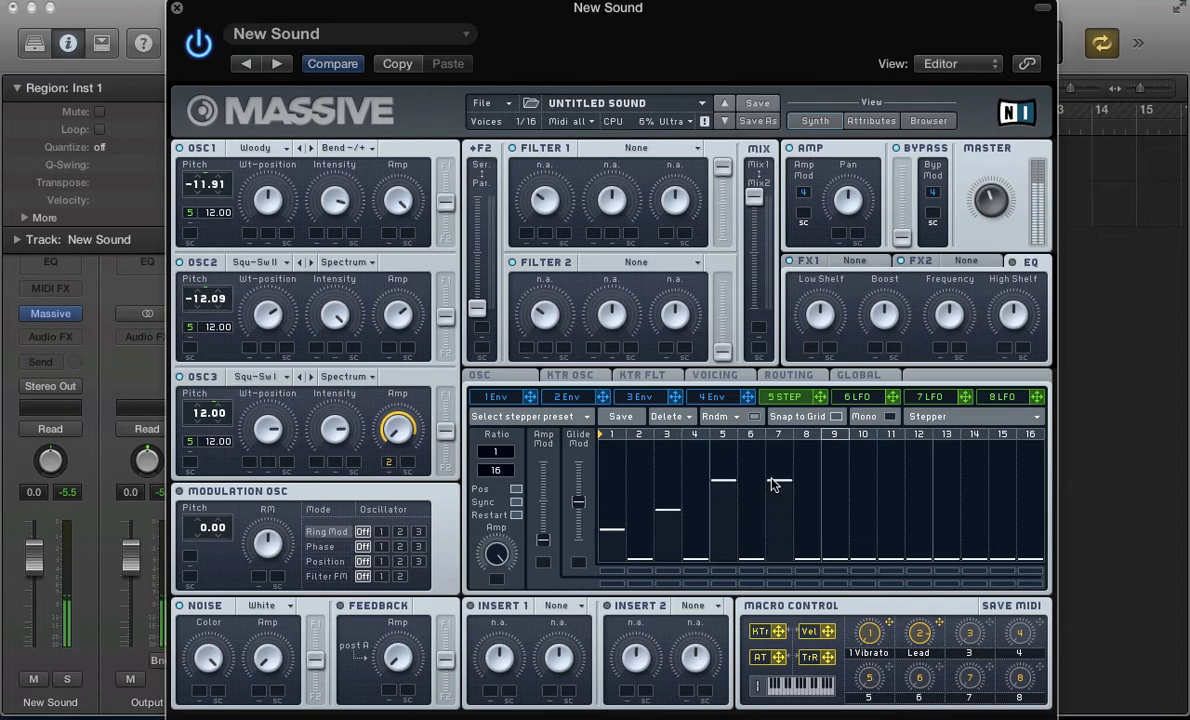
click(836, 491)
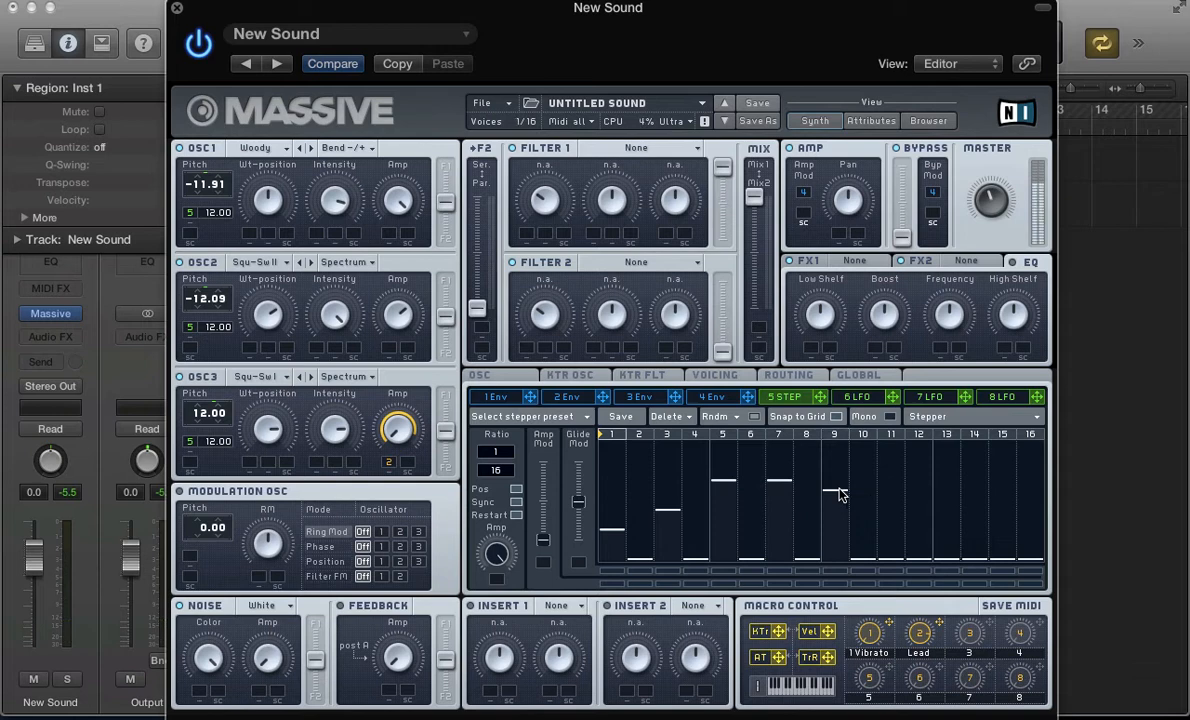
- Complete stepper 5's pattern with steps 11 and 12 at about 3, step 13 at 8 and step 15 at 10
click(862, 519)
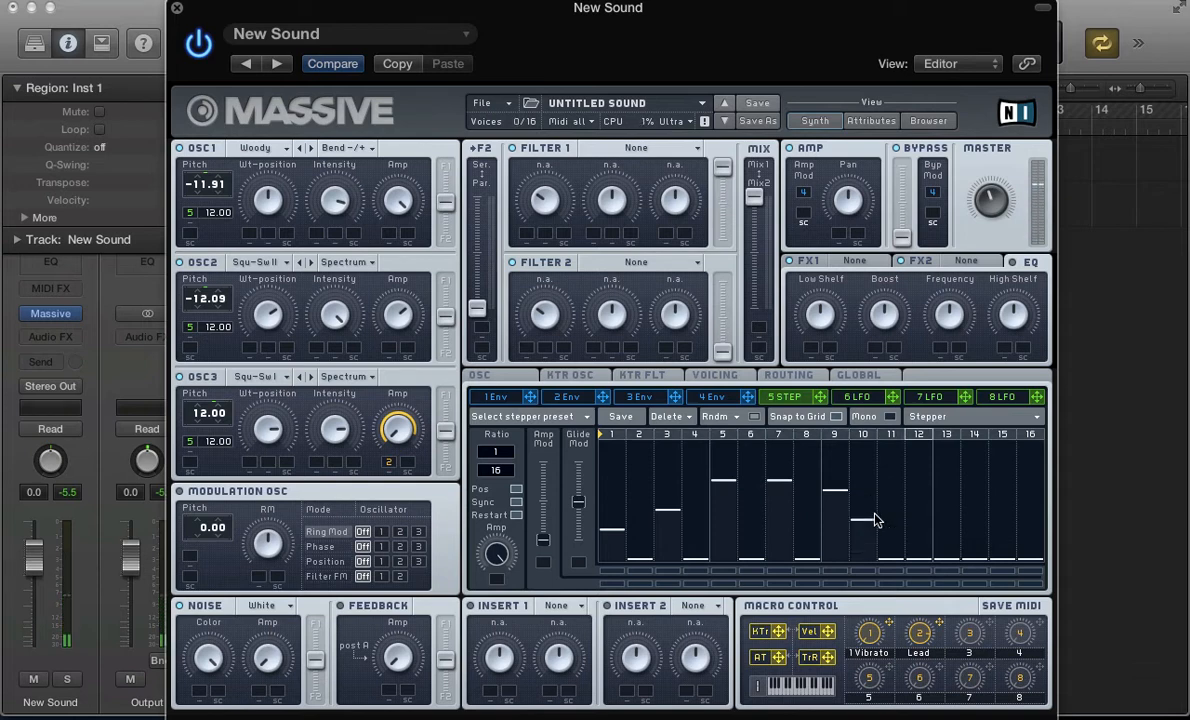
click(893, 530)
click(945, 530)
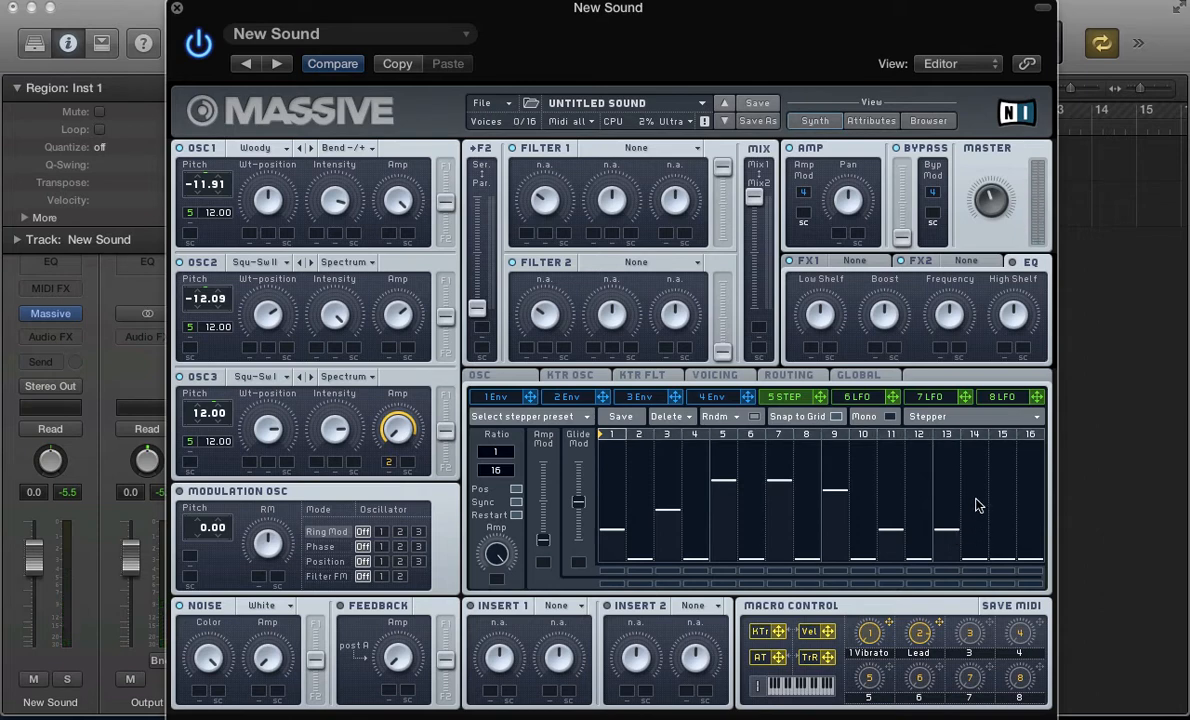
drag(976, 501, 977, 476)
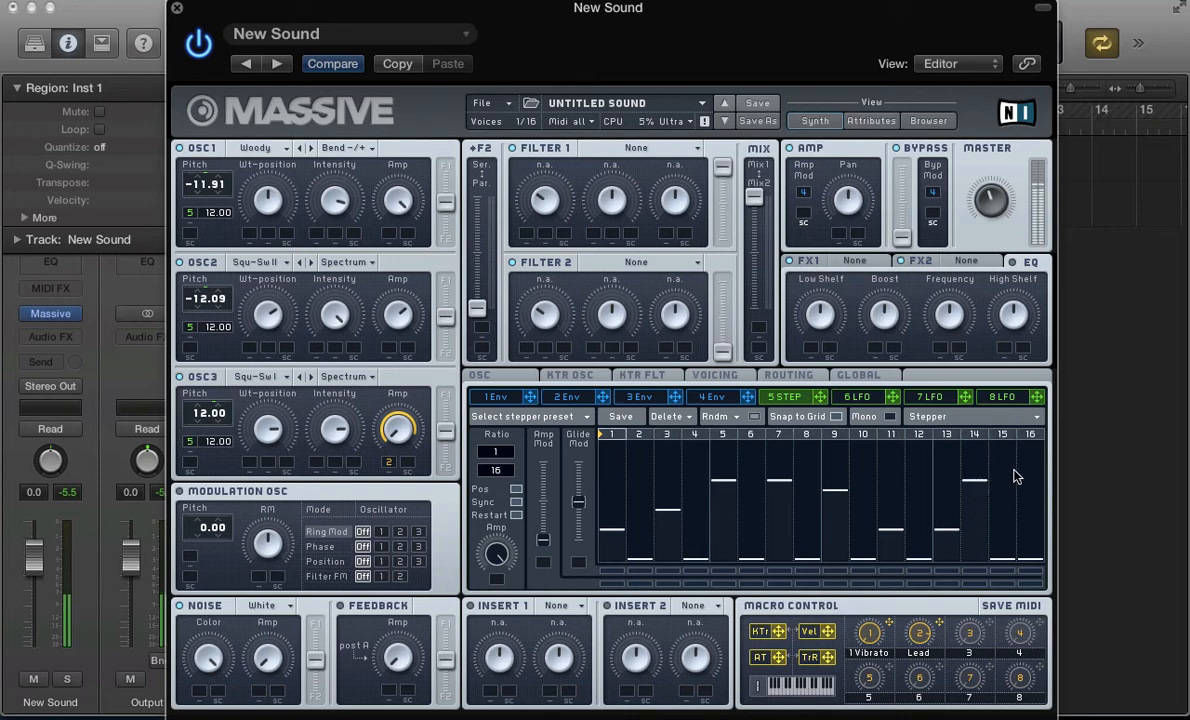
mouse_move(916, 550)
mouse_down()
mouse_move(959, 486)
mouse_move(975, 552)
mouse_move(1012, 454)
mouse_move(999, 470)
mouse_up()
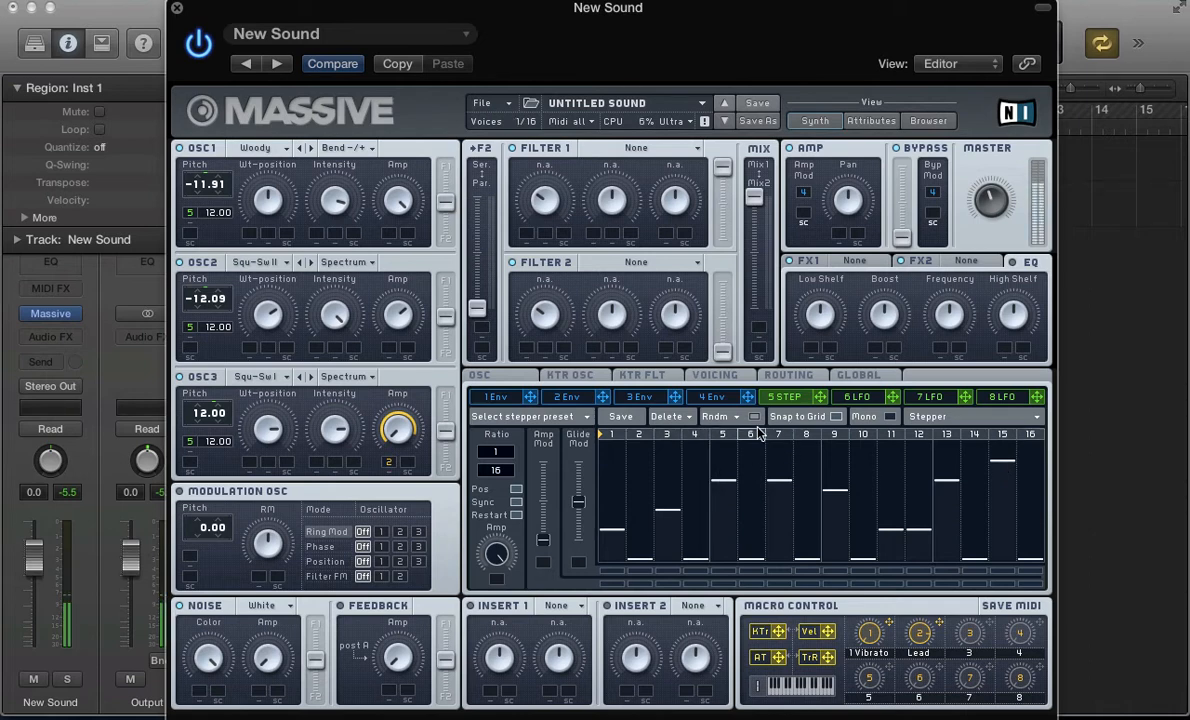
- Change modulator 6 from an LFO to a Stepper
click(850, 399)
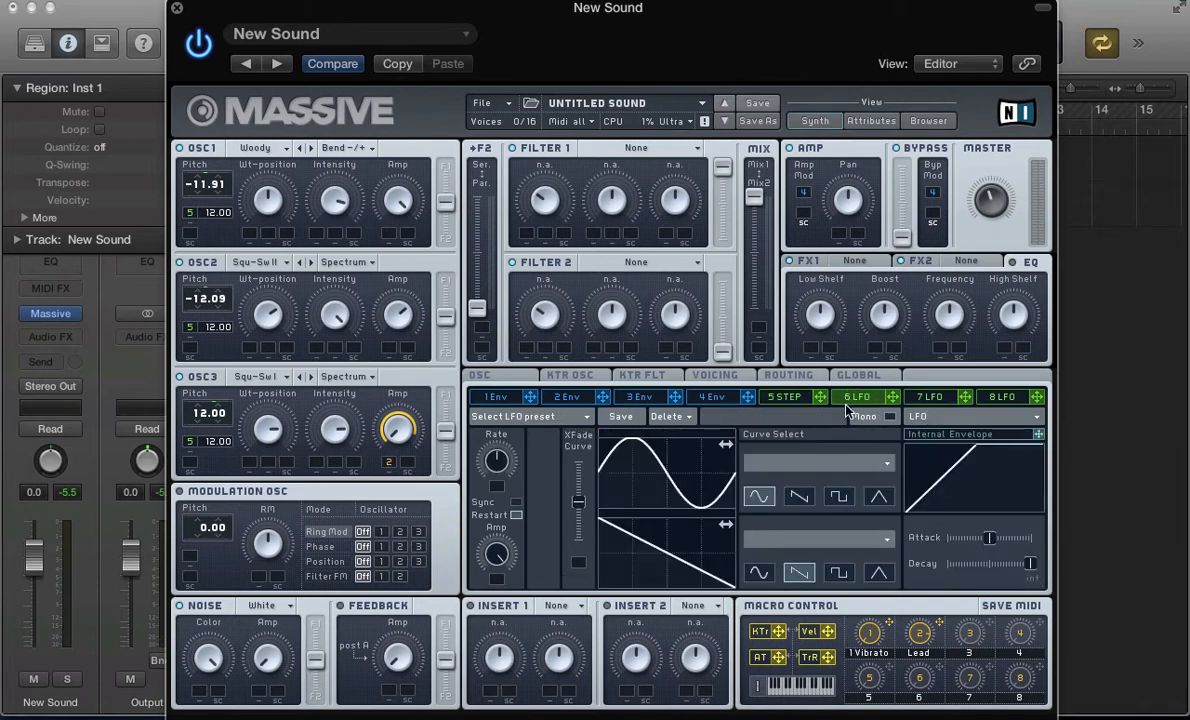
click(772, 399)
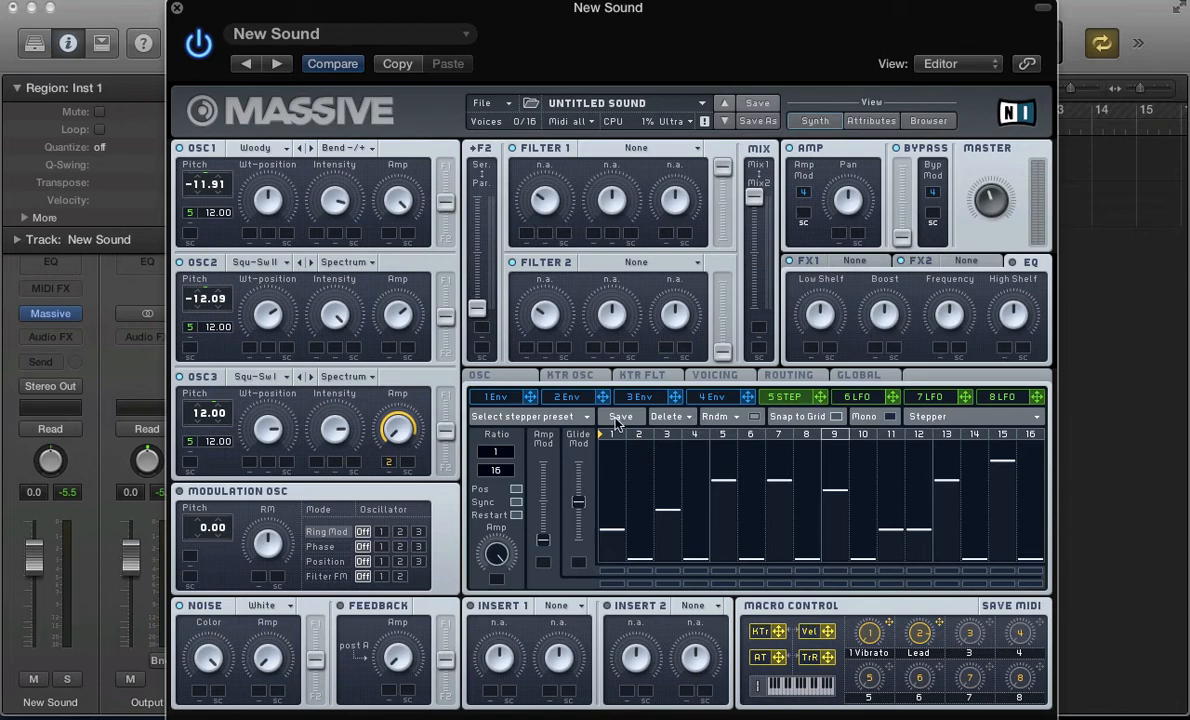
click(852, 397)
click(930, 417)
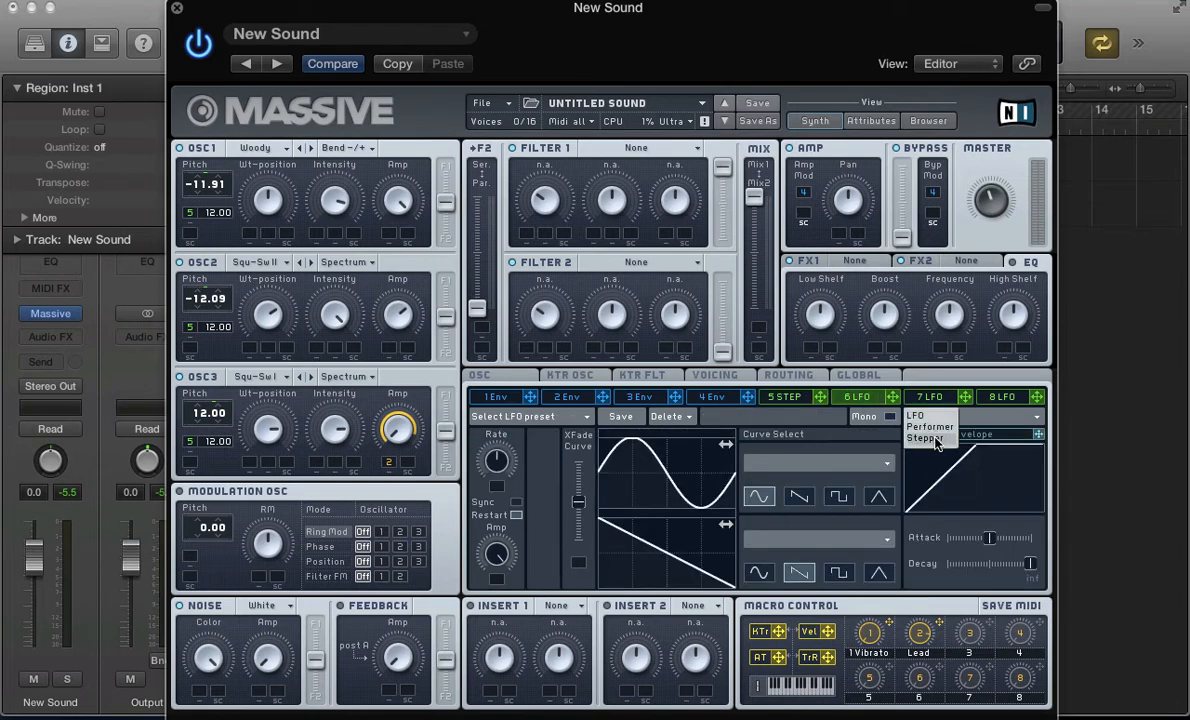
click(925, 438)
- Copy the settings and pattern of stepper 5 and paste them into stepper 6
click(800, 399)
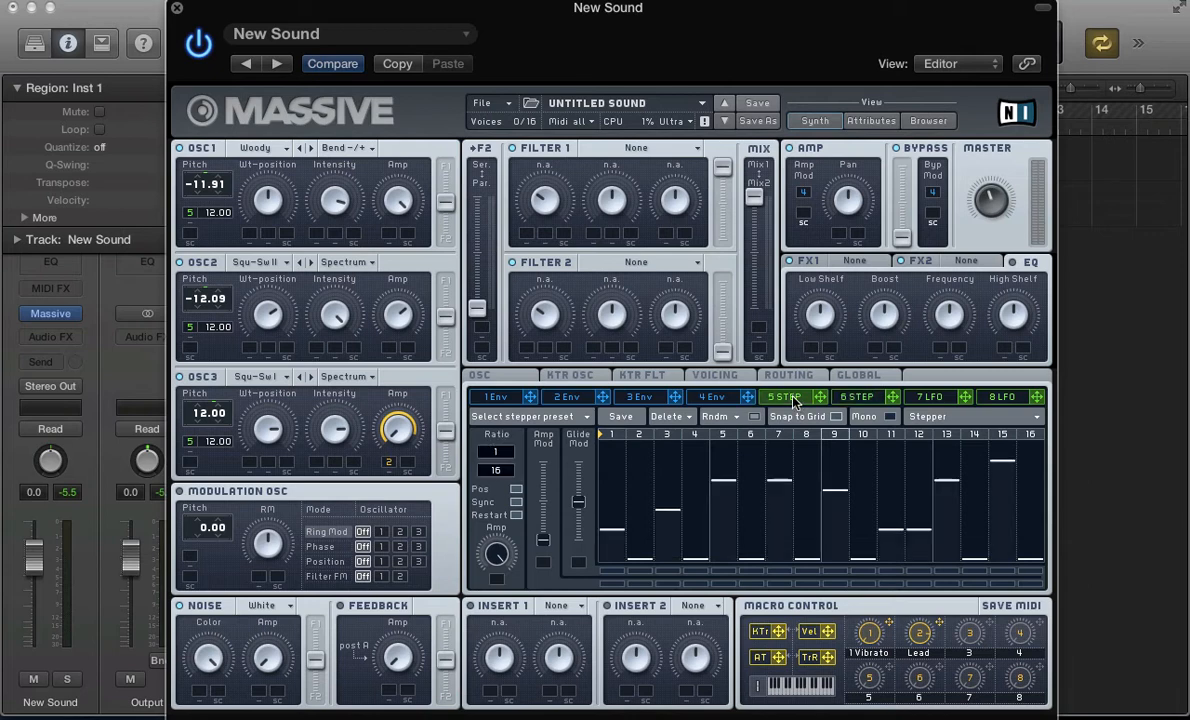
click(490, 416)
click(494, 444)
click(852, 397)
click(490, 416)
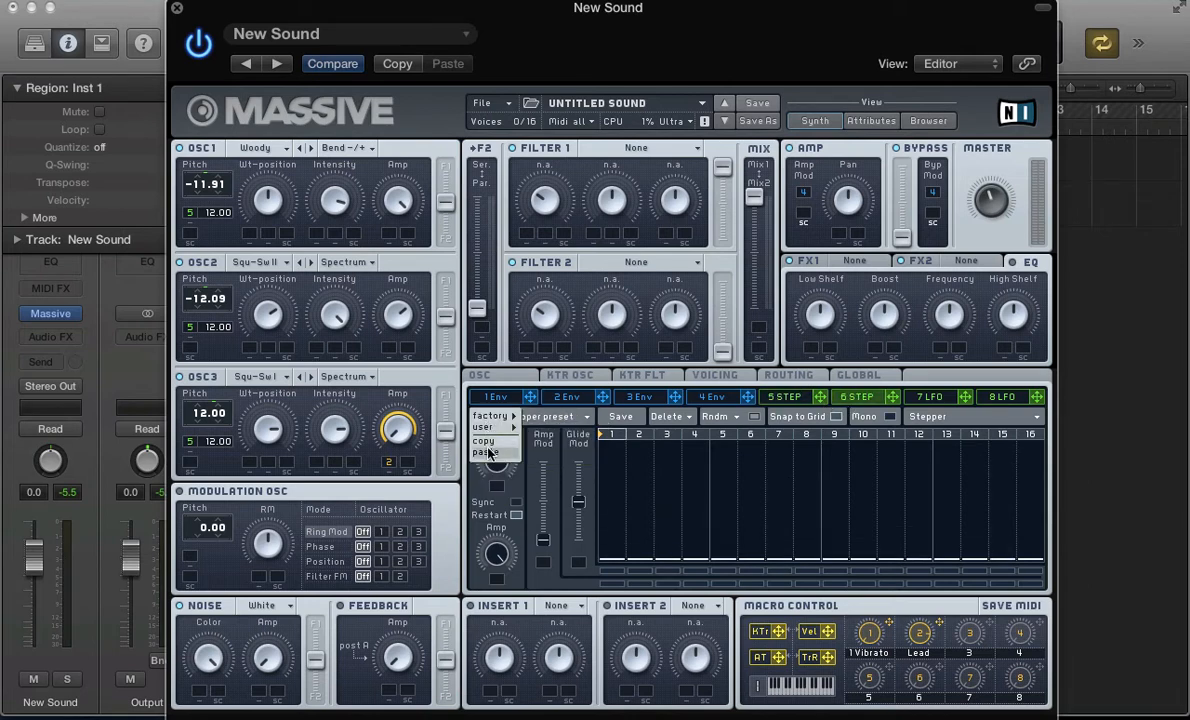
click(486, 452)
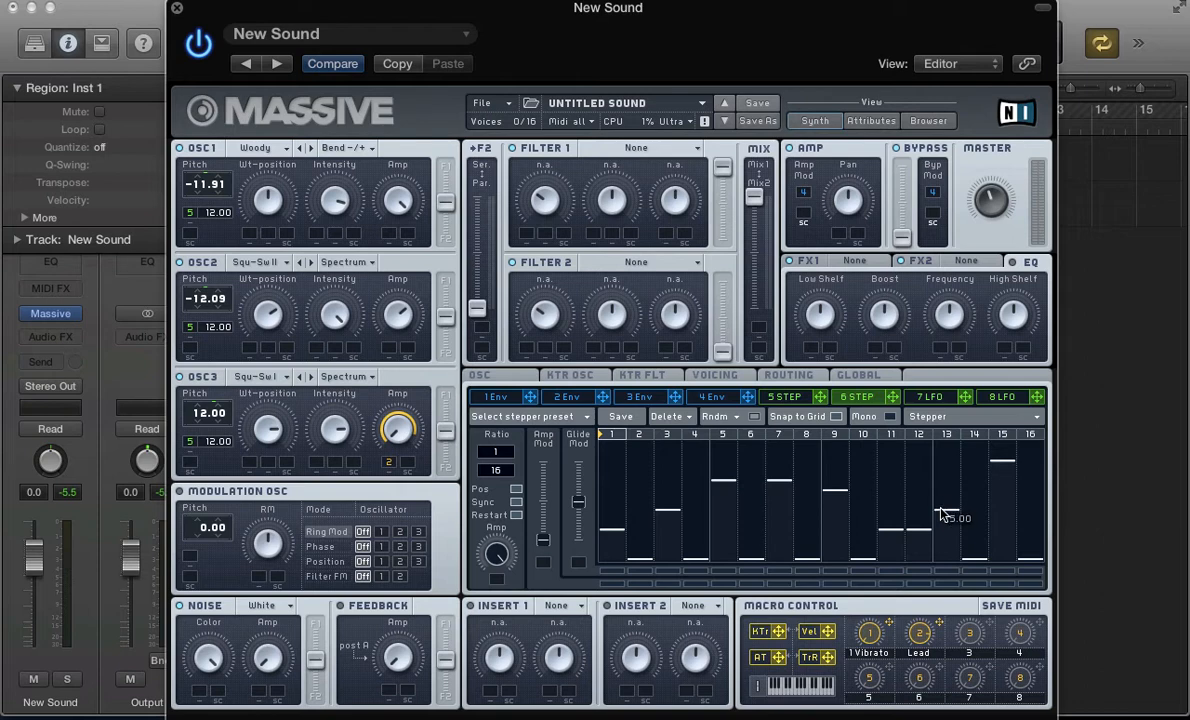
- Set stepper 6's step 13 to 5, step 14 to about 7 and step 16 to maximum; modulate all three oscillator pitches with it by 12.00
mouse_move(943, 507)
mouse_down()
mouse_move(975, 500)
mouse_move(1031, 441)
mouse_up()
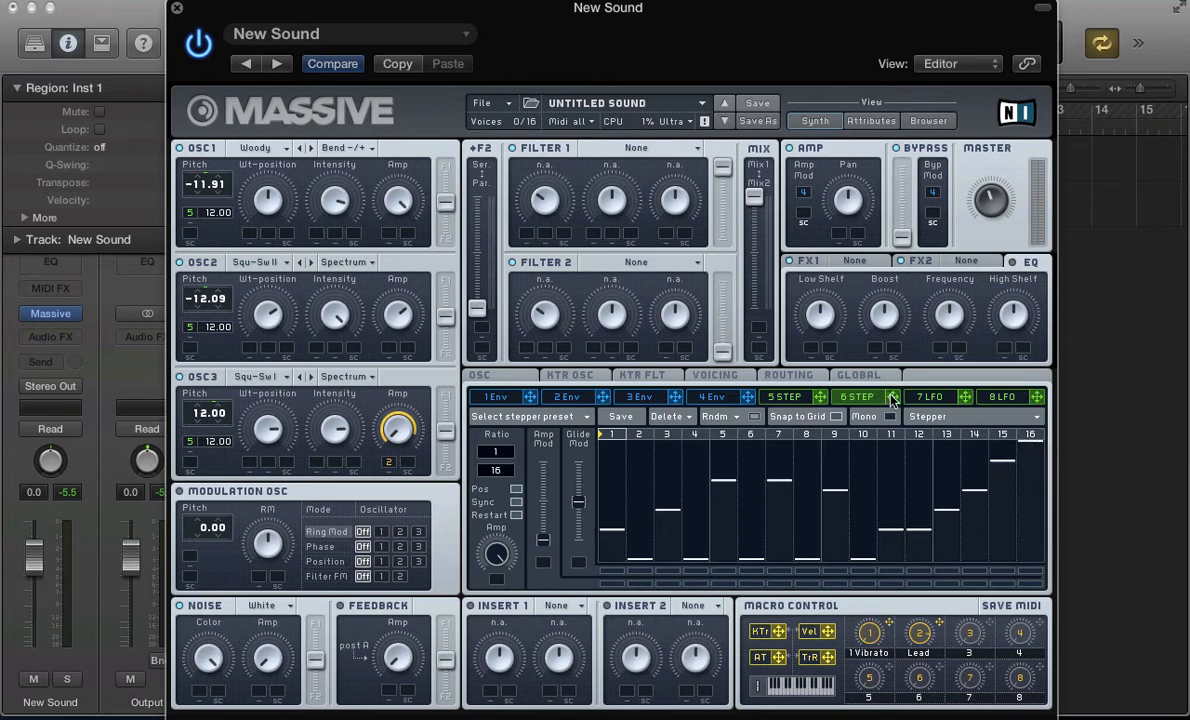
drag(893, 399, 190, 460)
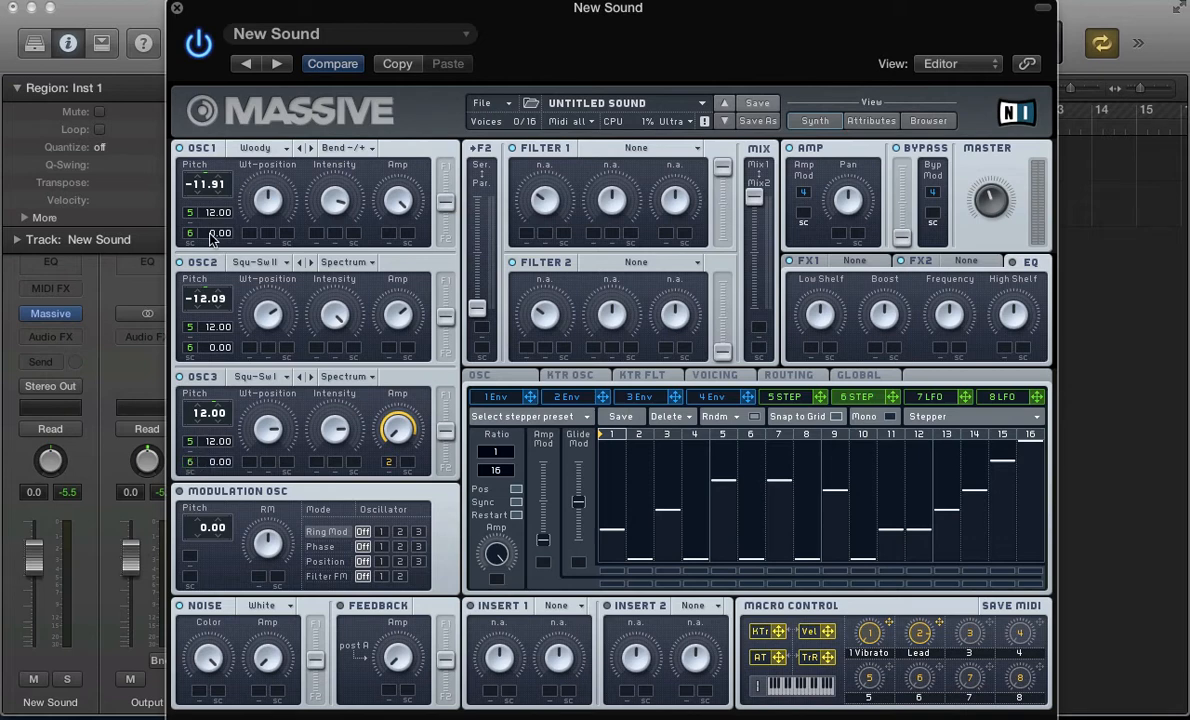
drag(211, 237, 203, 210)
drag(213, 352, 203, 324)
drag(212, 466, 222, 462)
- Audition the patterns of stepper 5 and stepper 6 one after the other
click(858, 399)
click(790, 397)
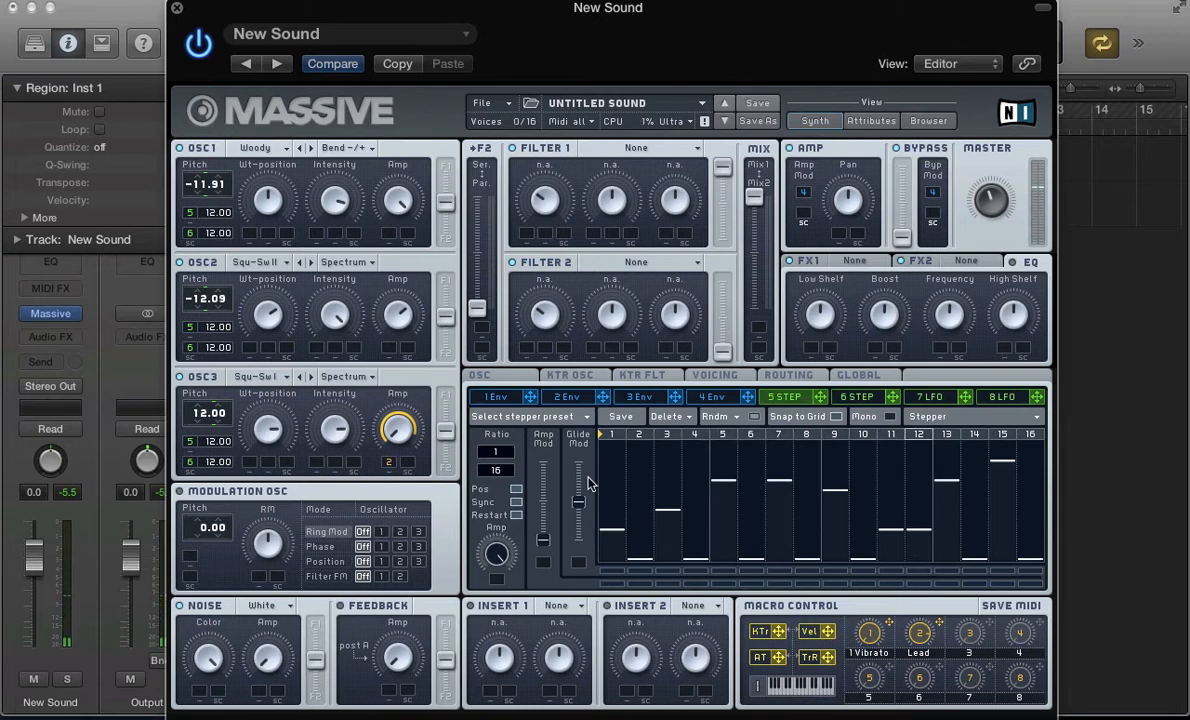
click(855, 399)
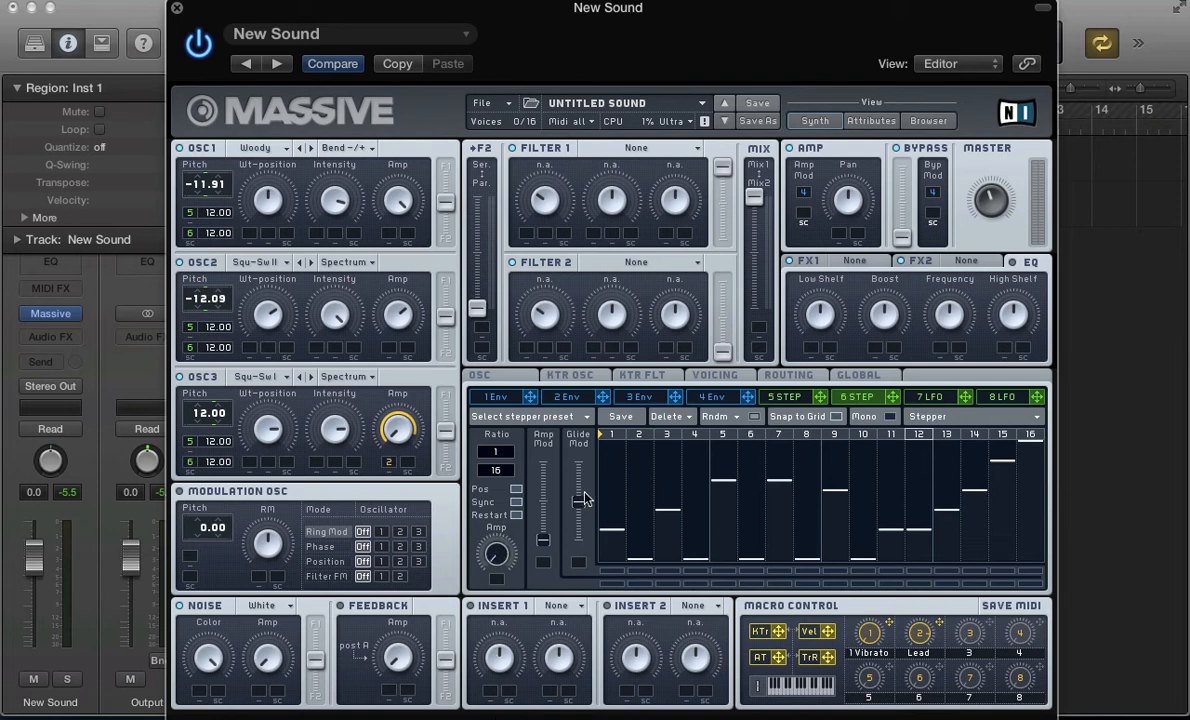
click(786, 398)
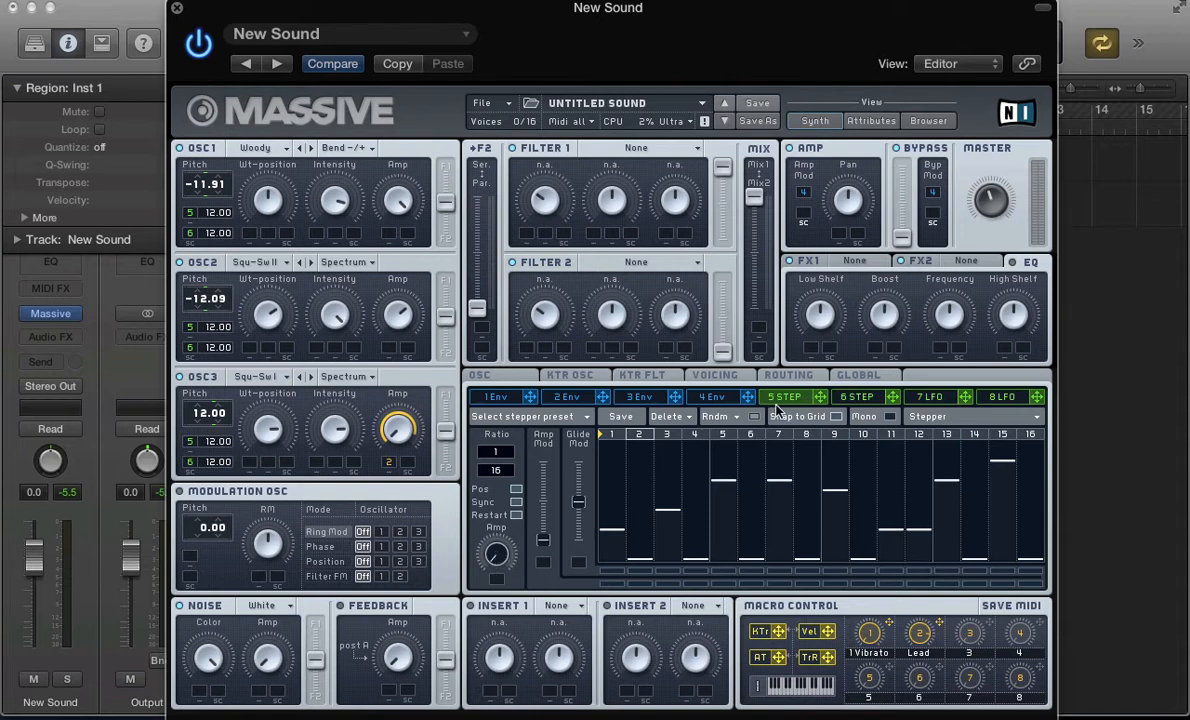
click(850, 402)
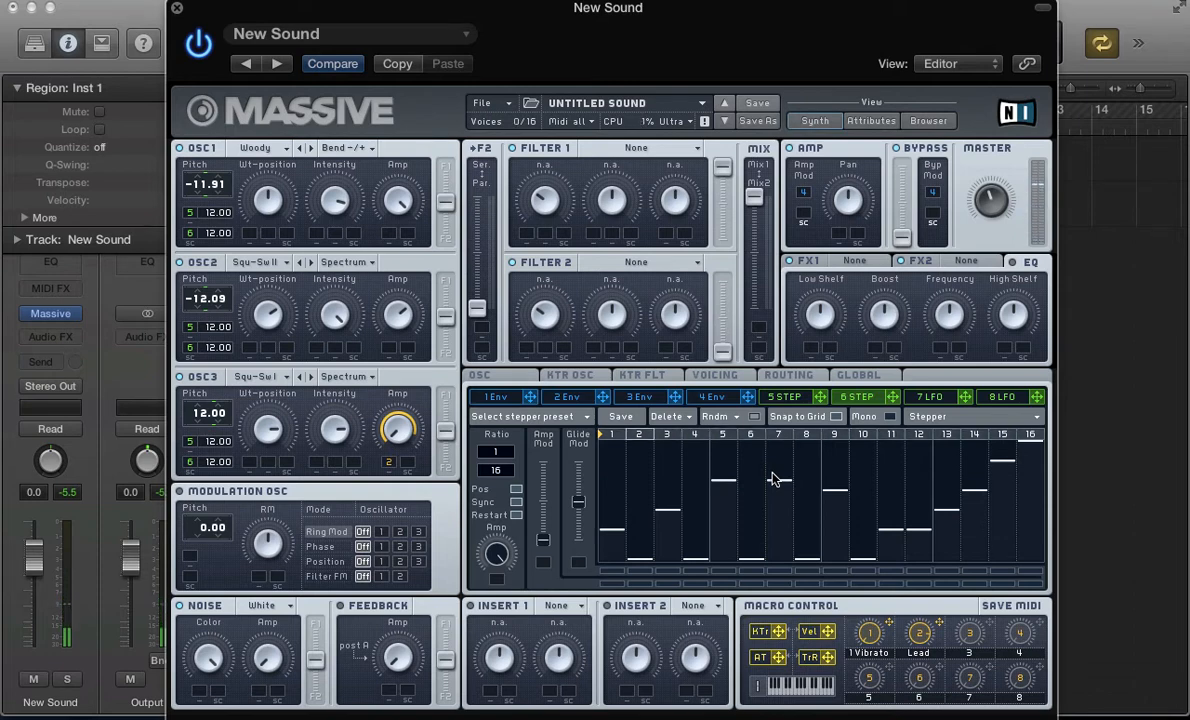
click(793, 398)
click(850, 402)
click(852, 402)
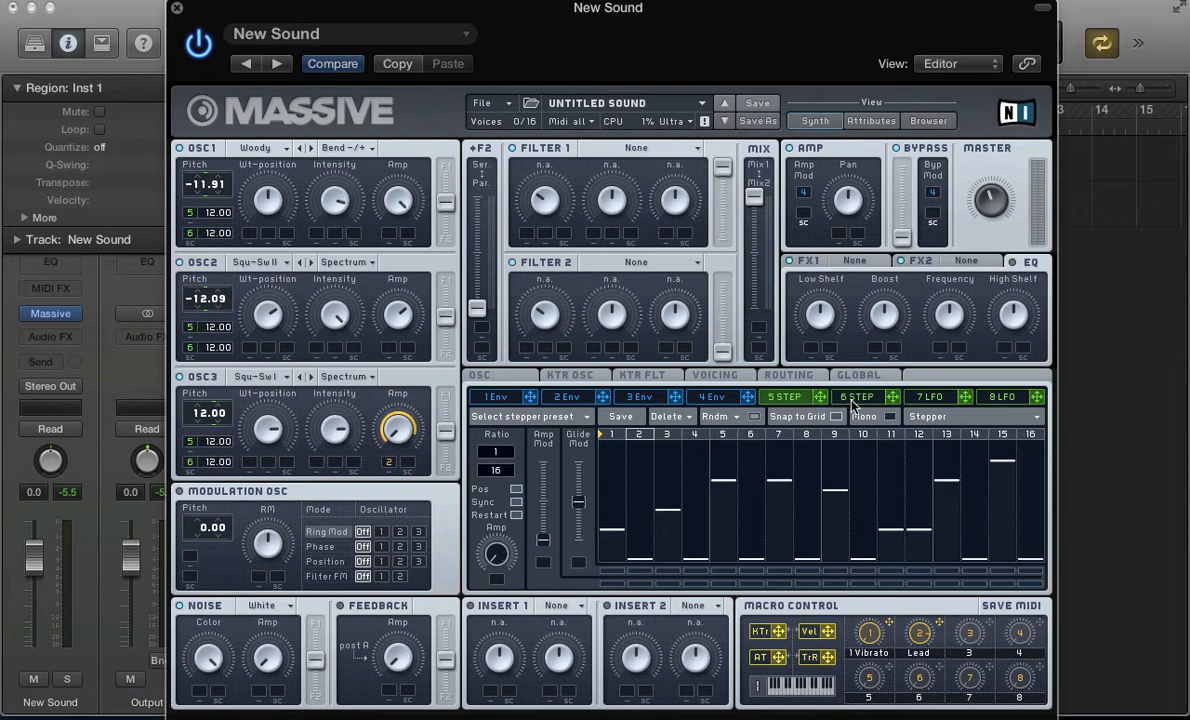
- Give LFO 7 a square wave as its upper curve and sync it at ratio 2/1
click(930, 397)
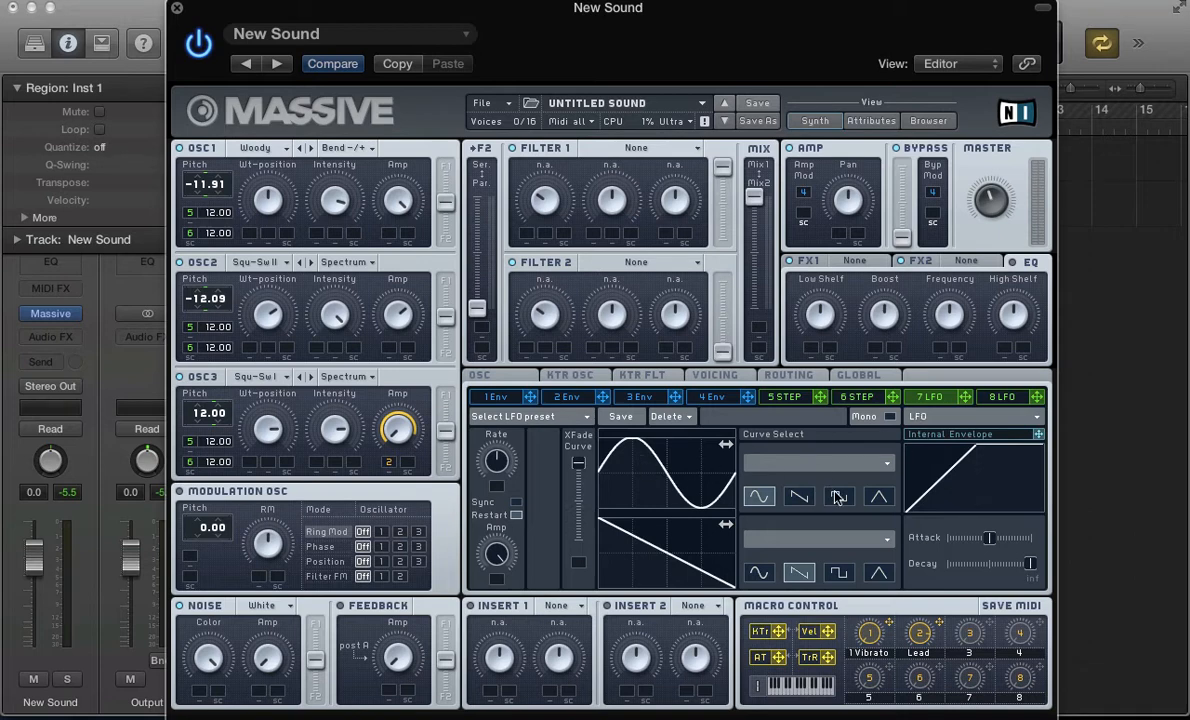
click(838, 497)
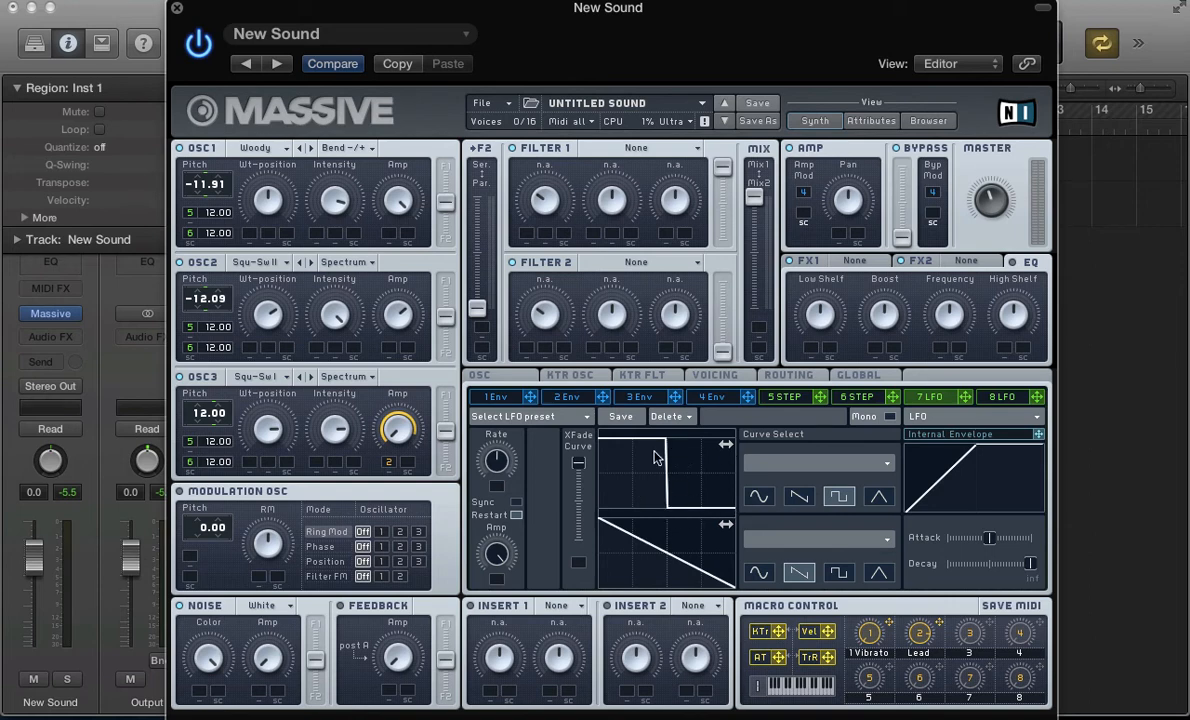
click(515, 502)
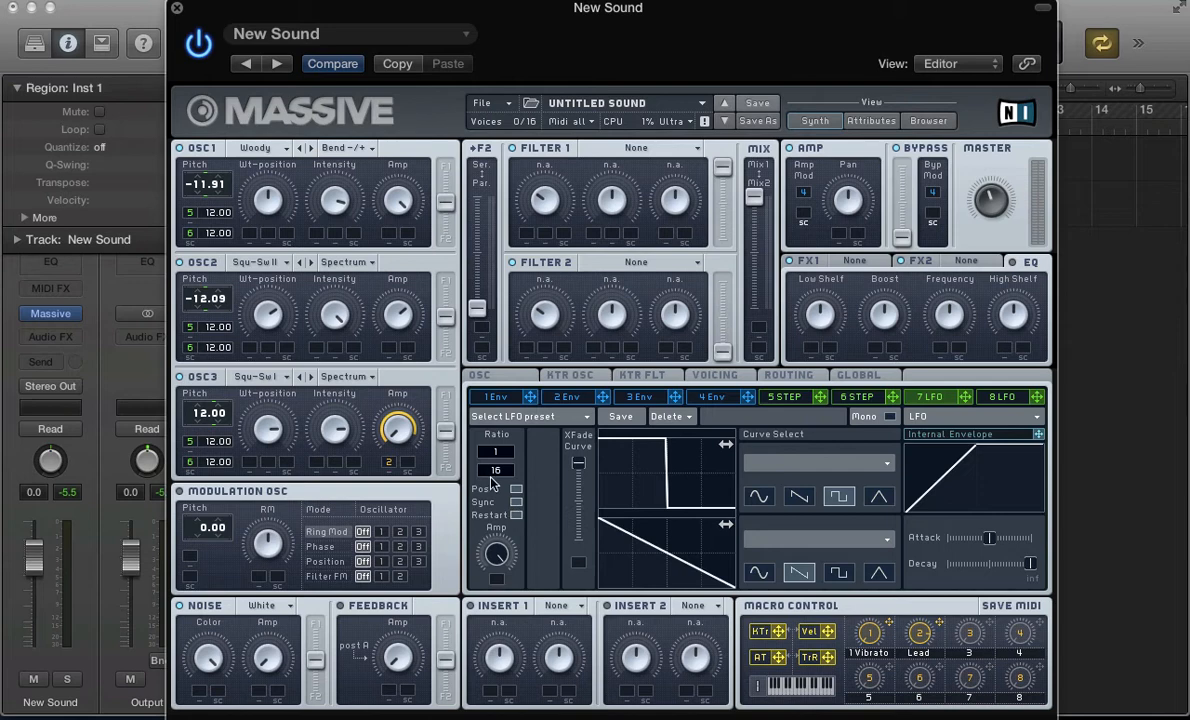
drag(491, 470, 490, 534)
drag(492, 451, 504, 446)
- Assign LFO 7 as a full-depth modulator of the Amp of both stepper 5 and stepper 6
click(780, 400)
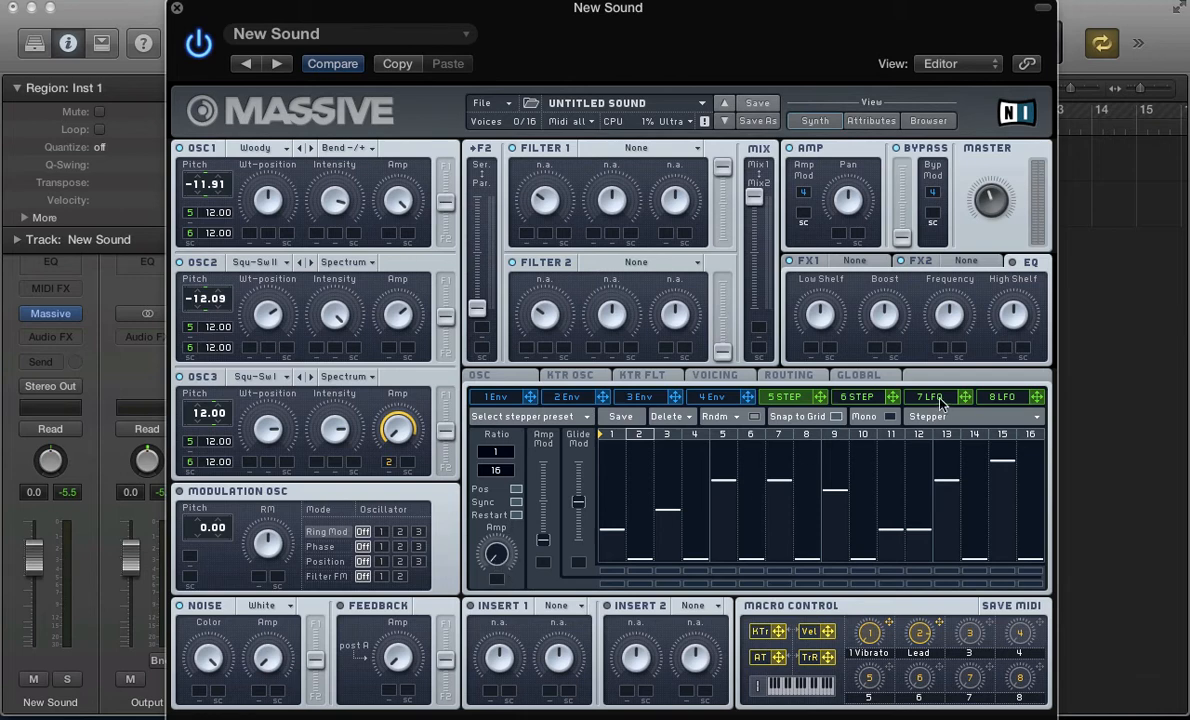
drag(968, 400, 500, 580)
click(842, 400)
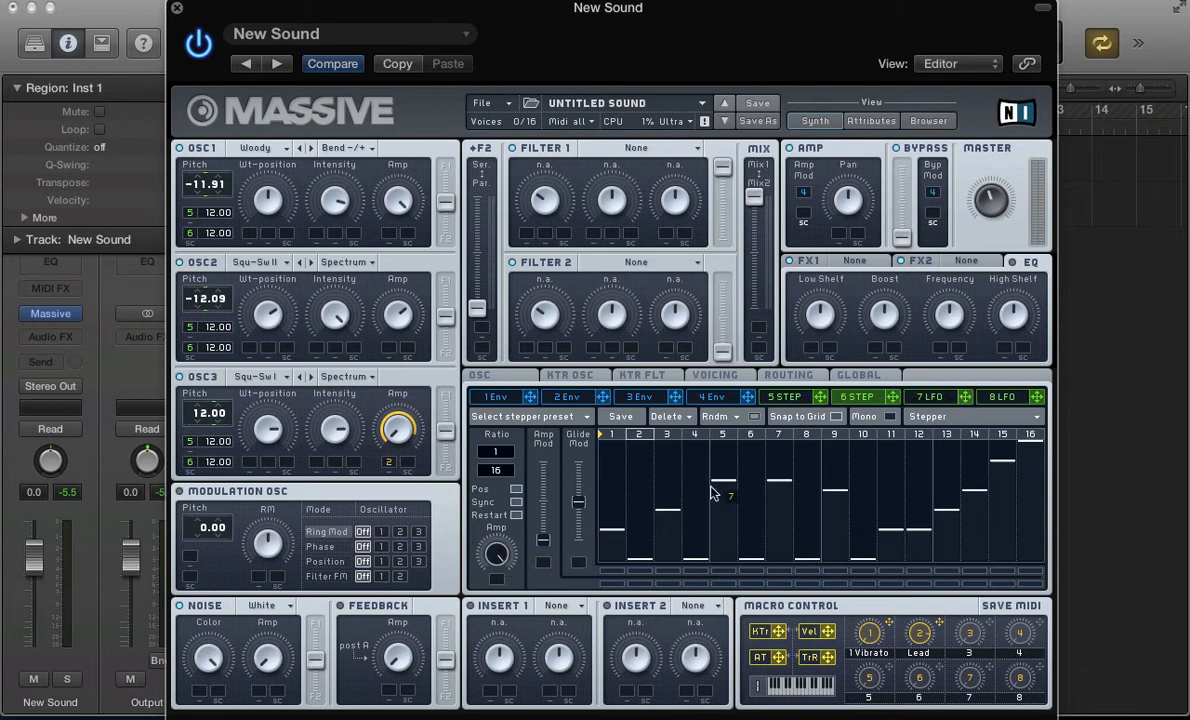
drag(497, 580, 499, 582)
click(775, 401)
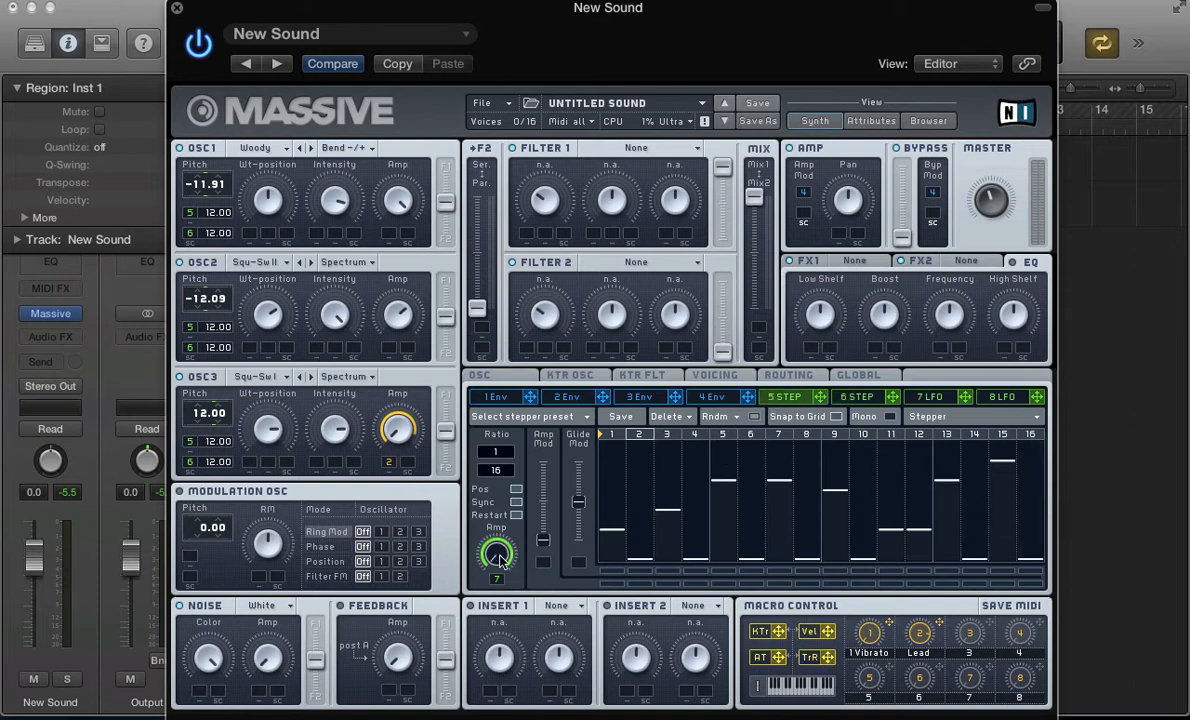
- Check steppers 5 and 6 and LFO 7 during playback to follow how the square wave alternates the two patterns
click(866, 400)
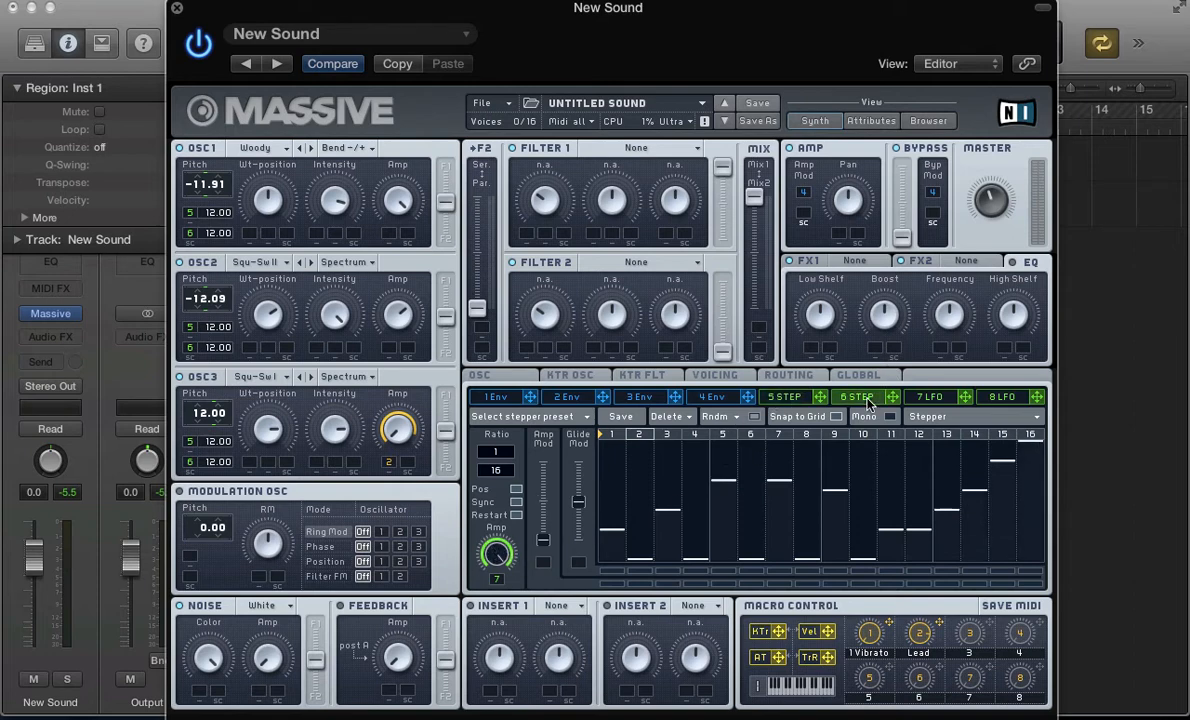
click(792, 398)
click(922, 400)
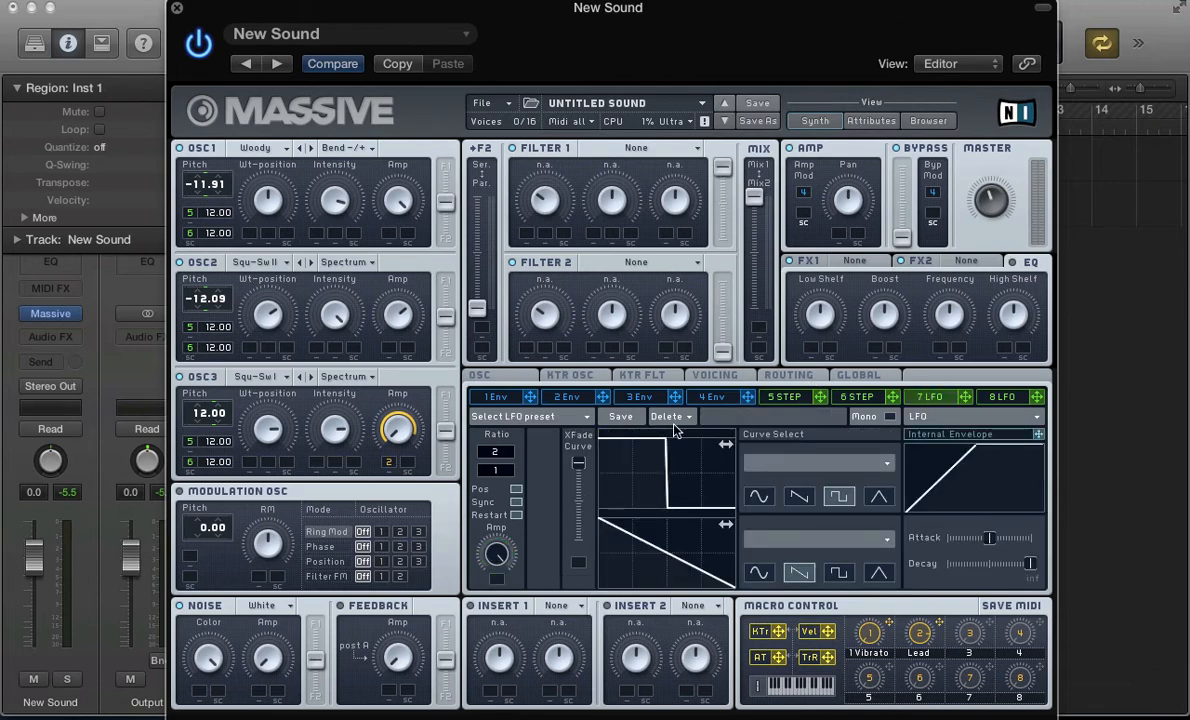
click(782, 398)
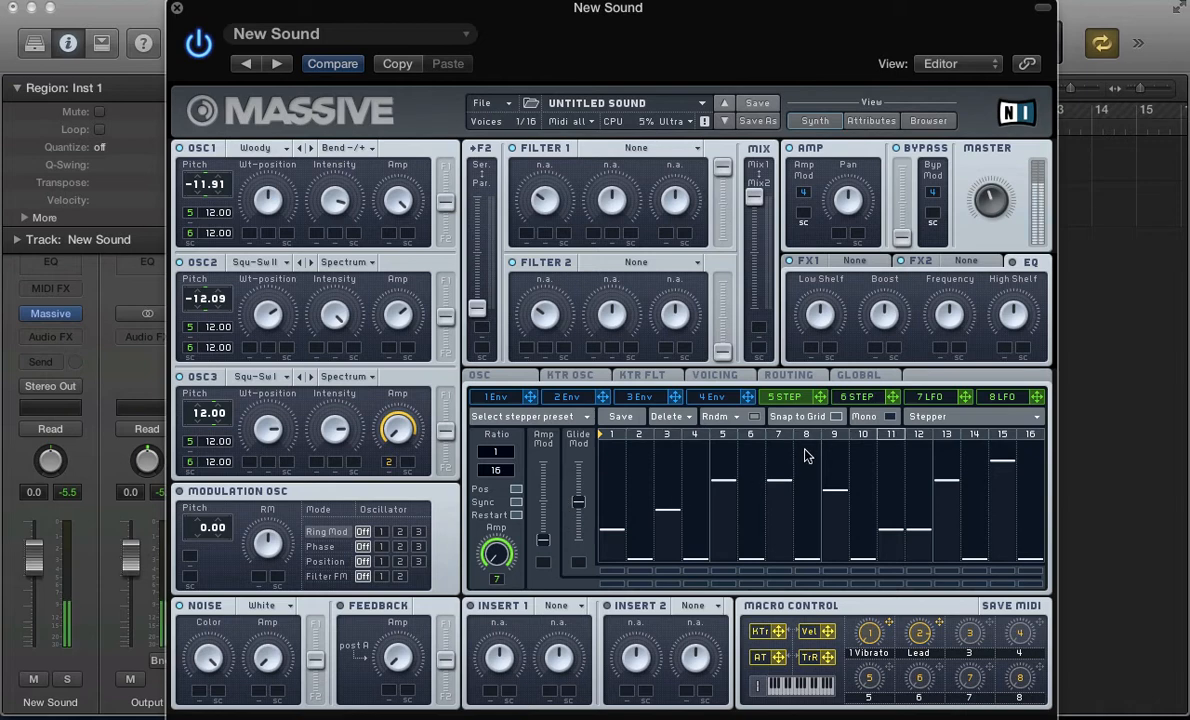
click(840, 400)
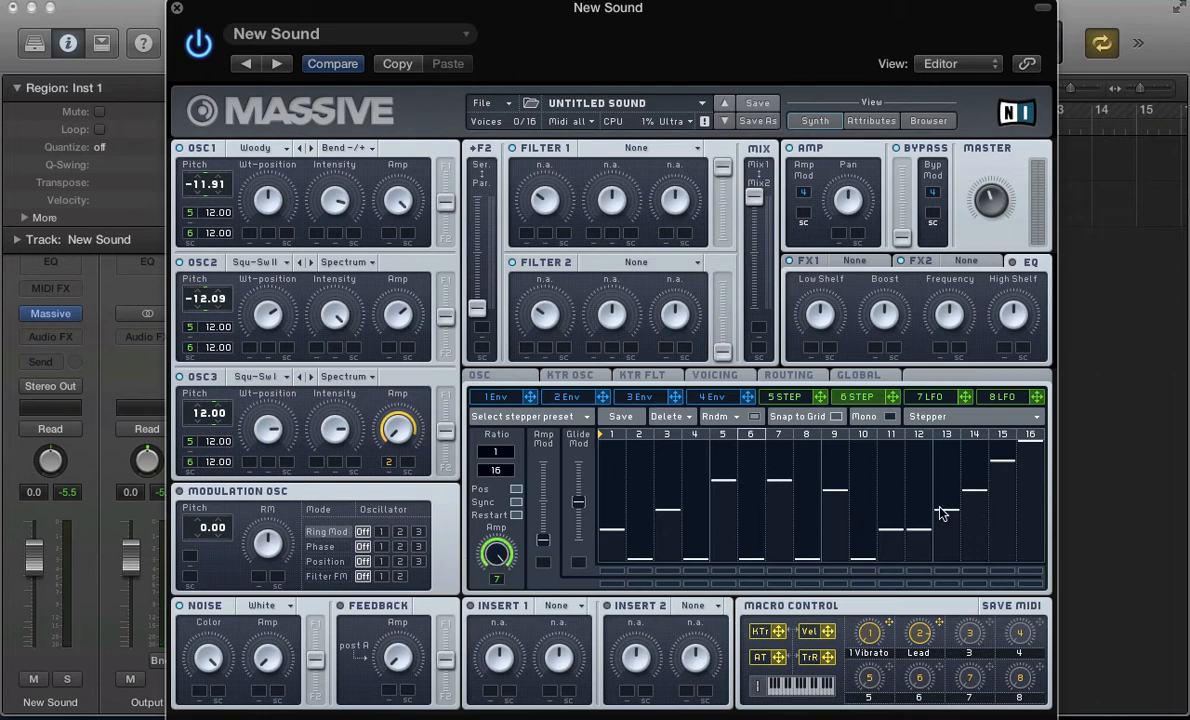
click(800, 402)
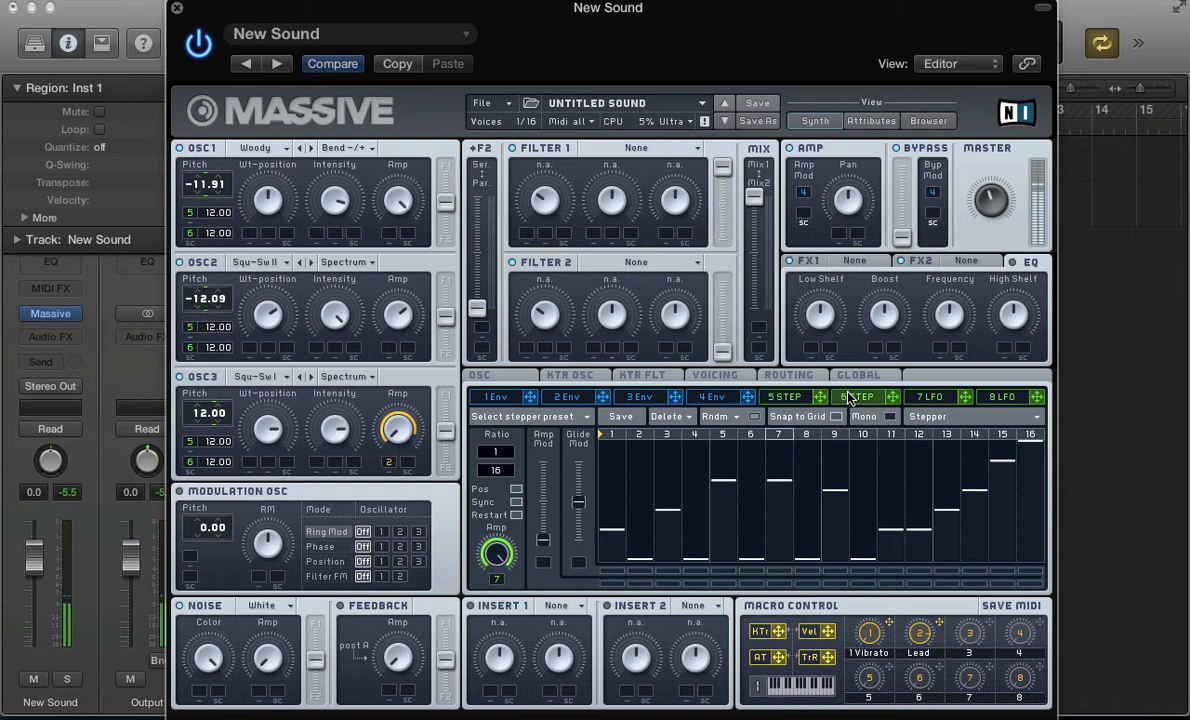
click(785, 401)
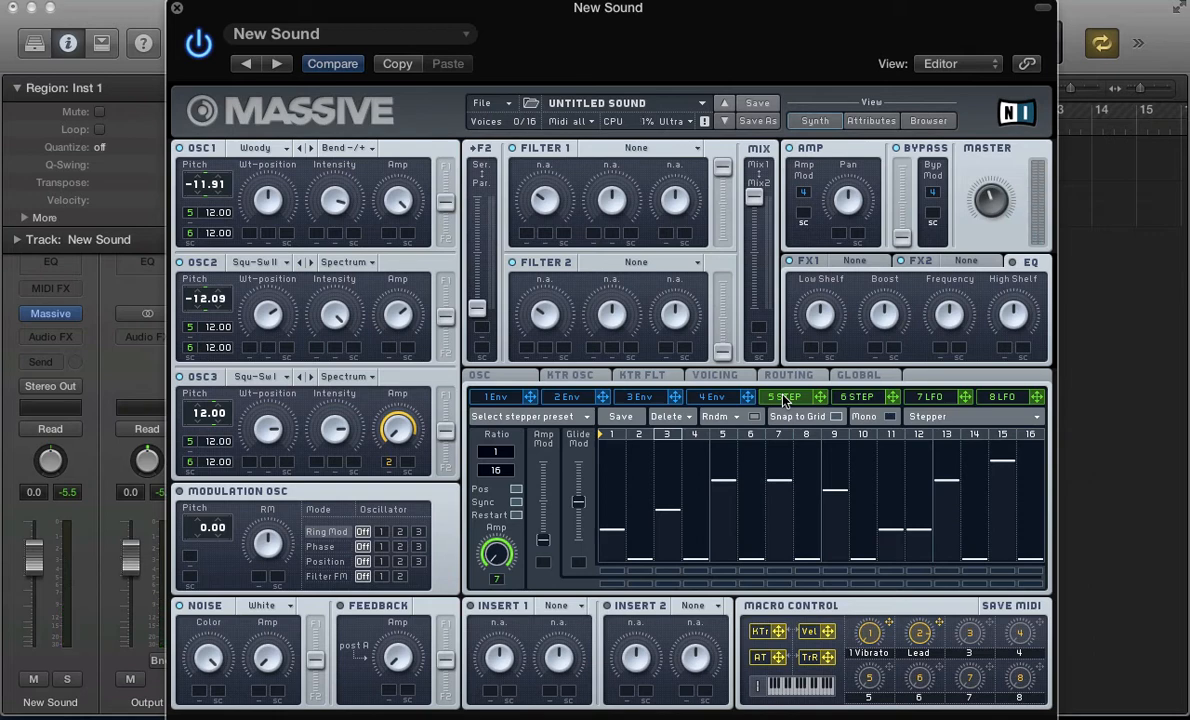
- Set Filter 1 to Lowpass 2 and play the region with the synth window reopened
click(950, 396)
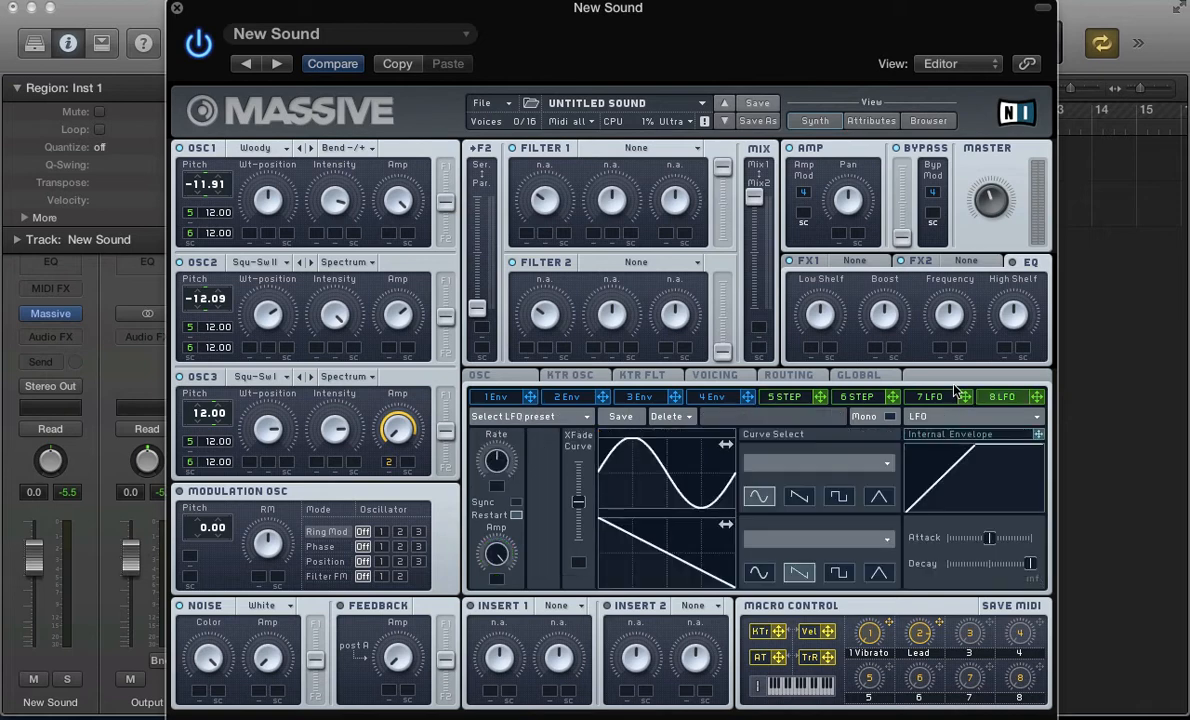
click(634, 150)
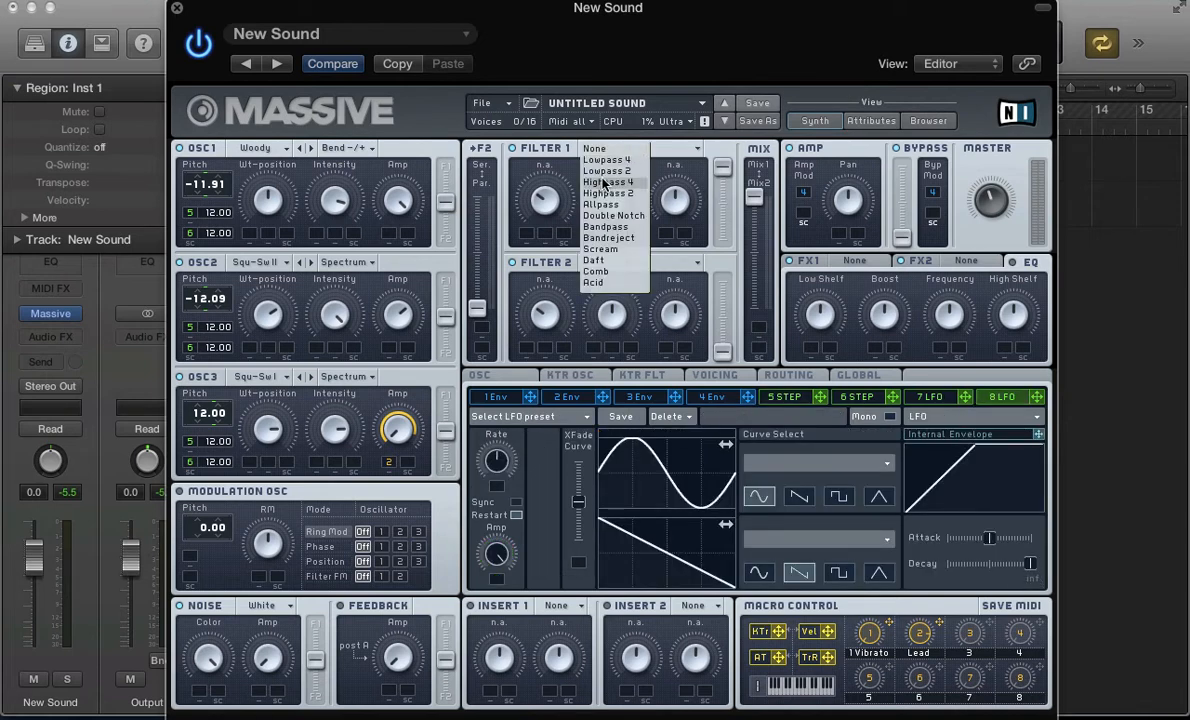
click(603, 172)
key(v)
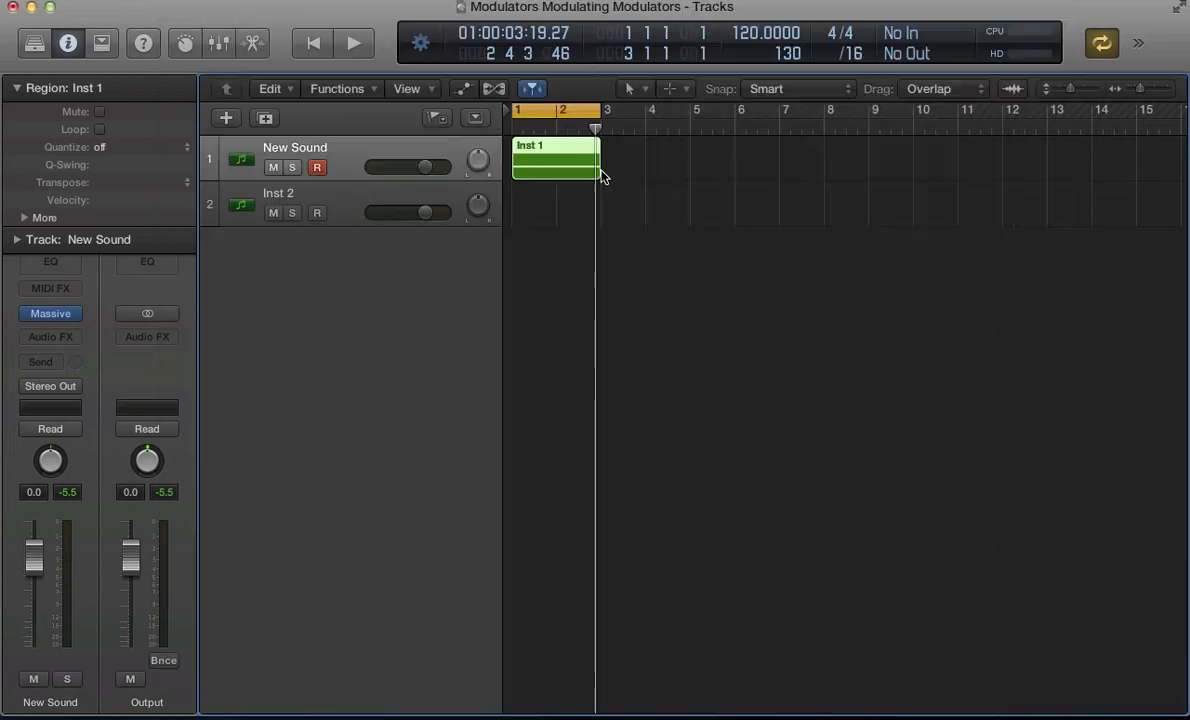
key(space)
key(v)
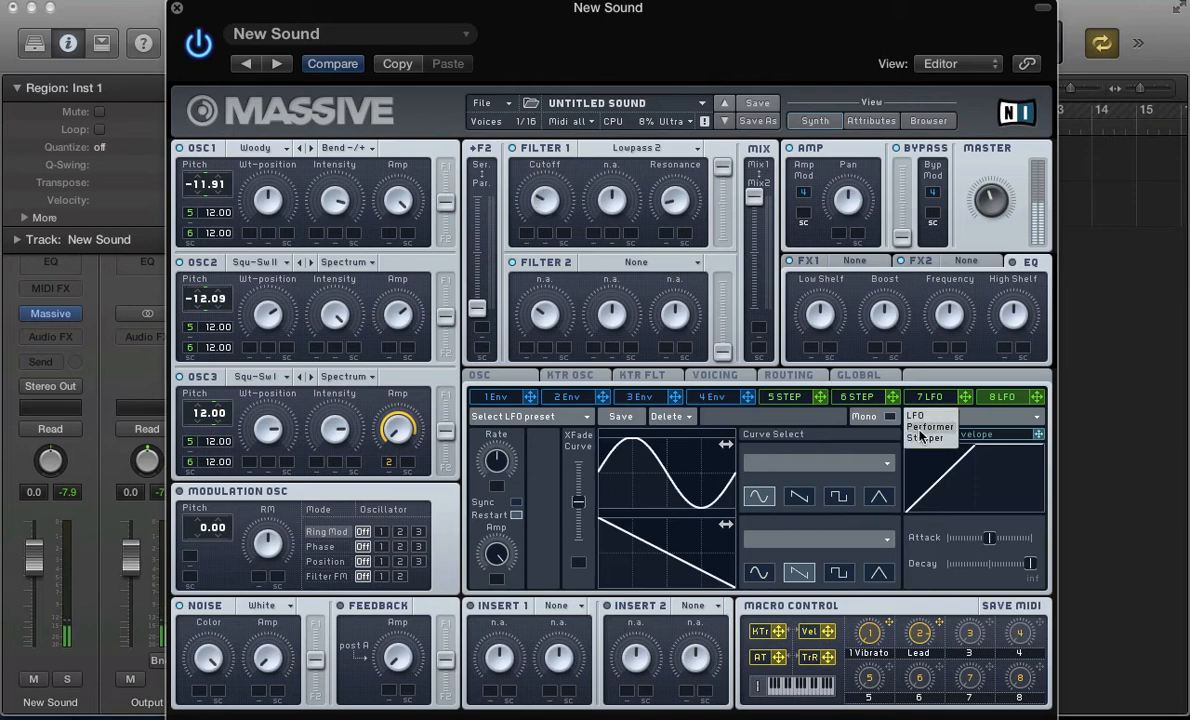
- Change modulator 8 from an LFO to a Performer and assign it to Filter 1's Cutoff
click(948, 418)
click(935, 432)
drag(1037, 398, 526, 233)
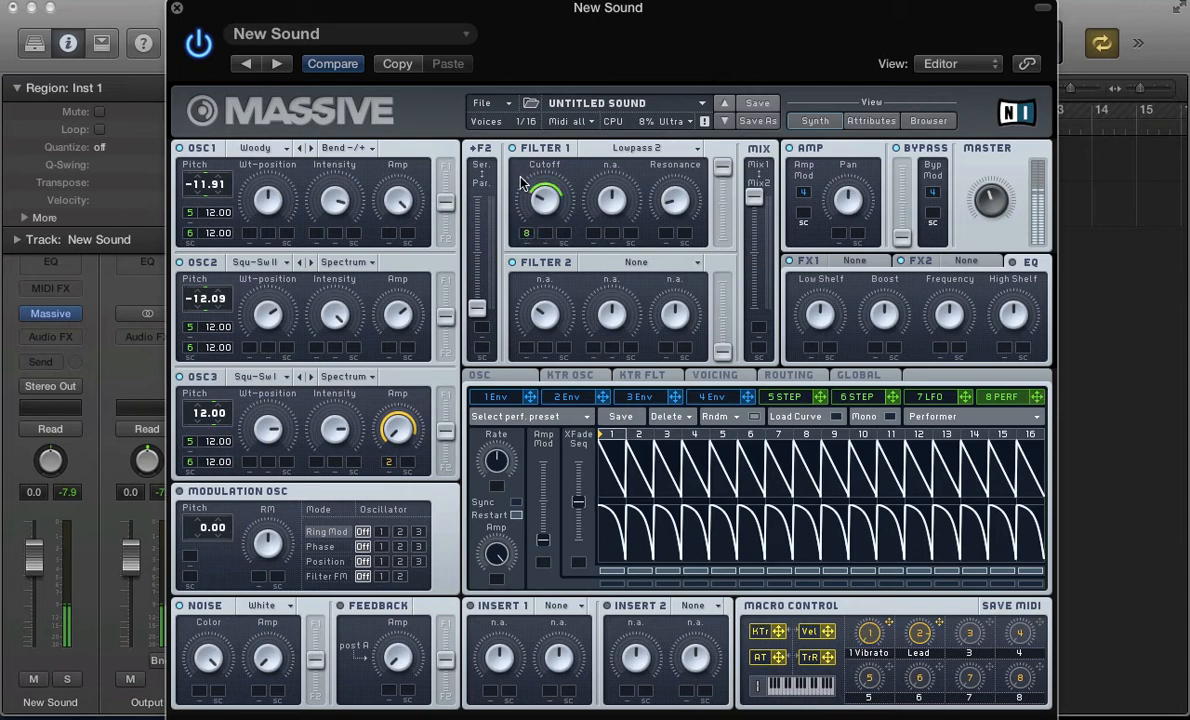
- Sync performer 8 at ratio 1/4 with a sequence length of eight steps
click(515, 501)
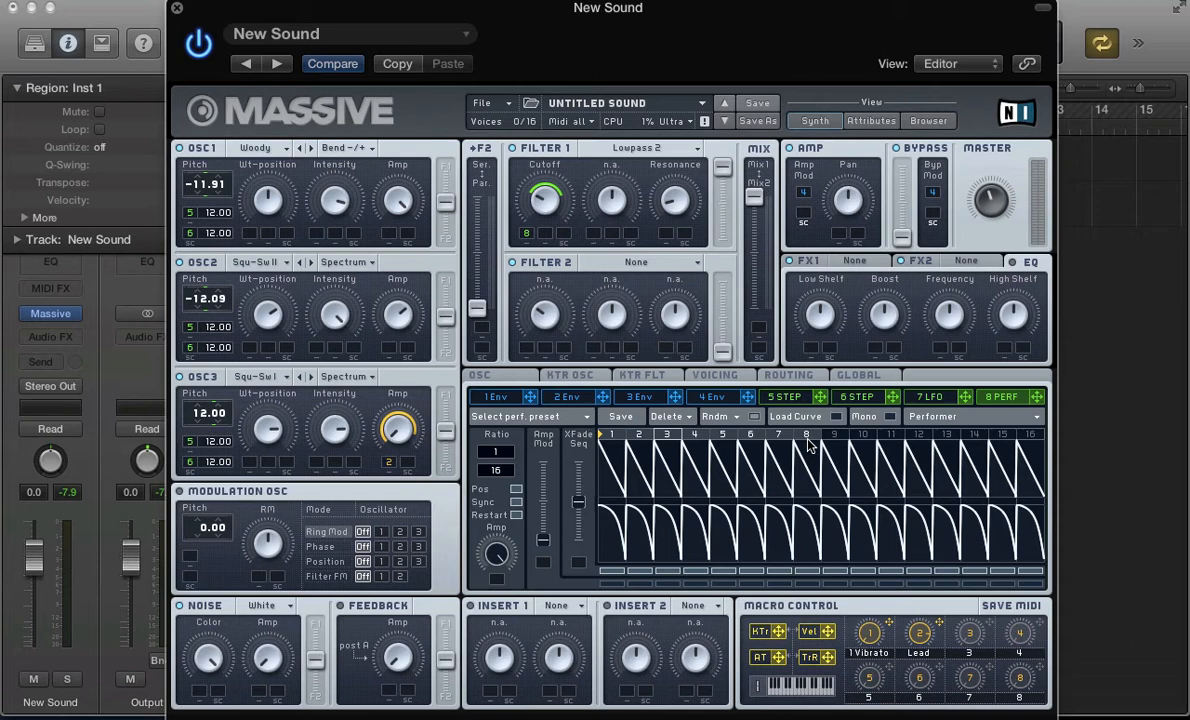
drag(496, 475, 499, 493)
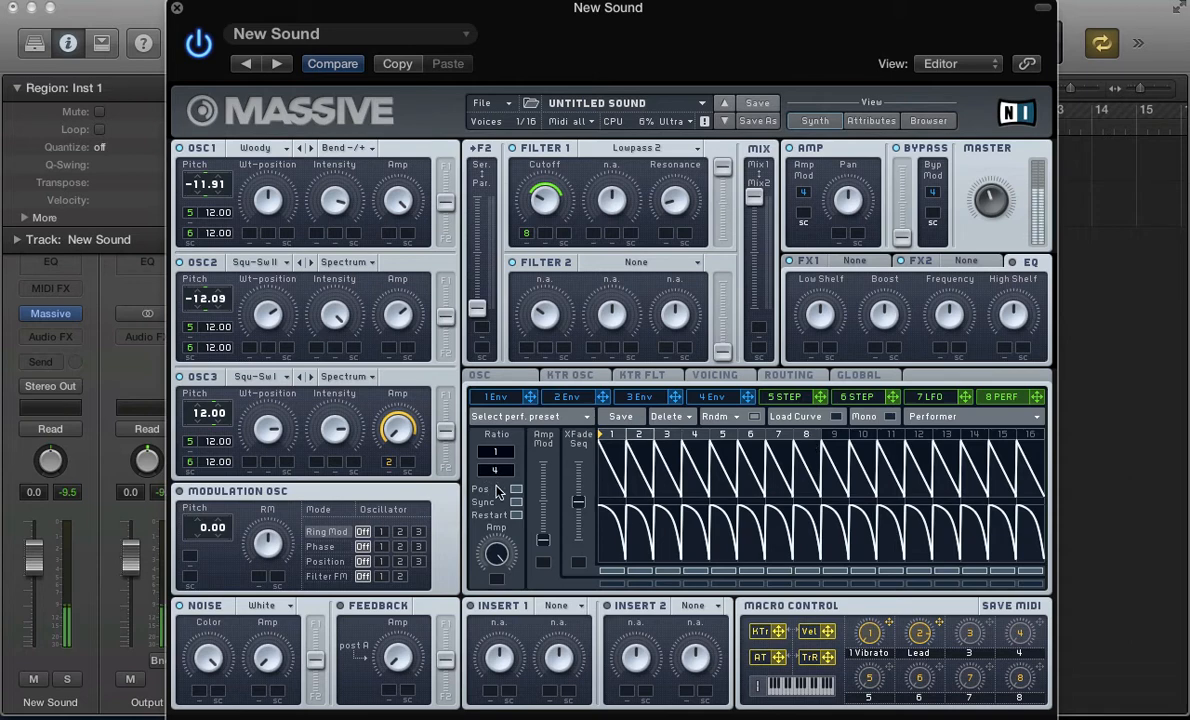
- Load steep decay curves into steps 1 to 8 of performer 8's upper row and move XFade Seq fully to the upper sequence
click(836, 417)
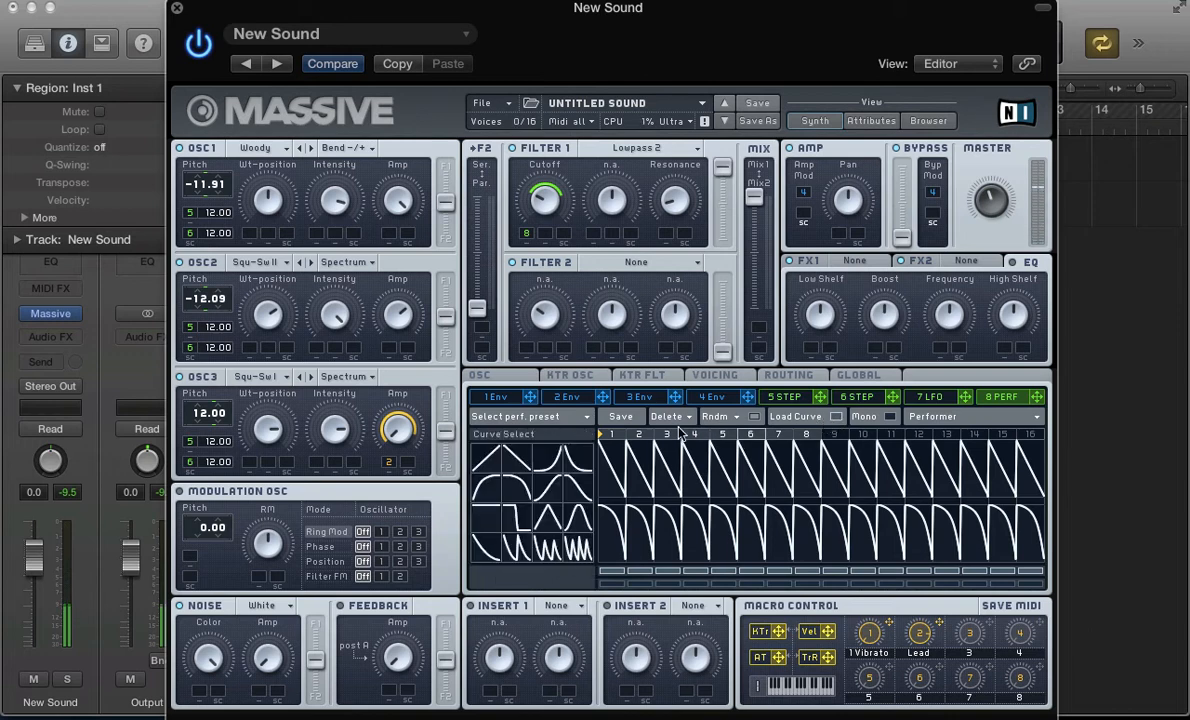
mouse_move(607, 475)
mouse_down()
mouse_move(812, 456)
mouse_move(836, 490)
mouse_move(1030, 508)
mouse_move(856, 516)
mouse_move(838, 539)
mouse_move(839, 595)
mouse_move(1031, 613)
mouse_up()
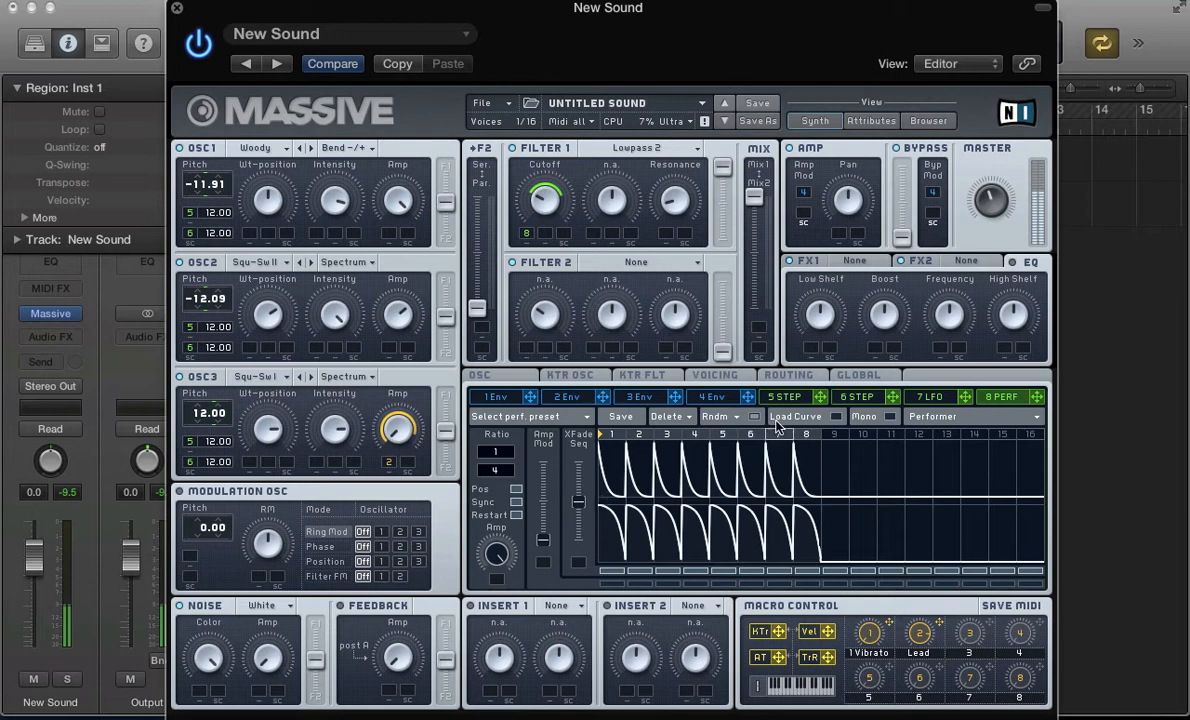
click(837, 417)
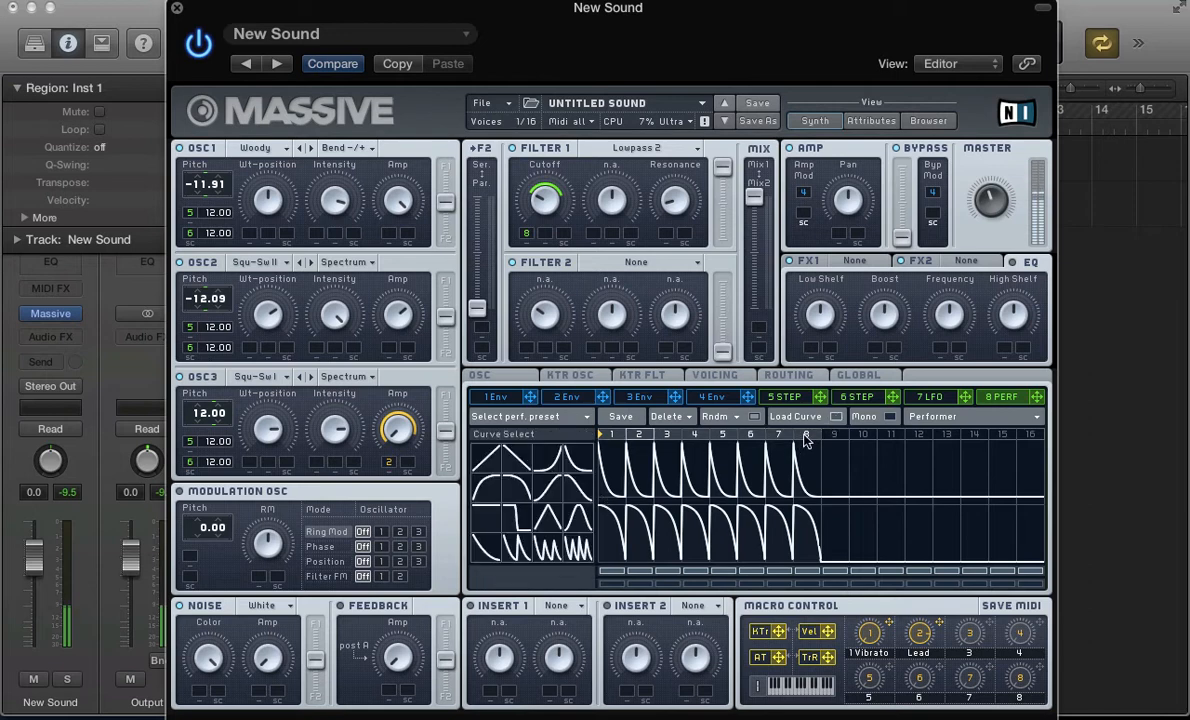
drag(578, 501, 578, 463)
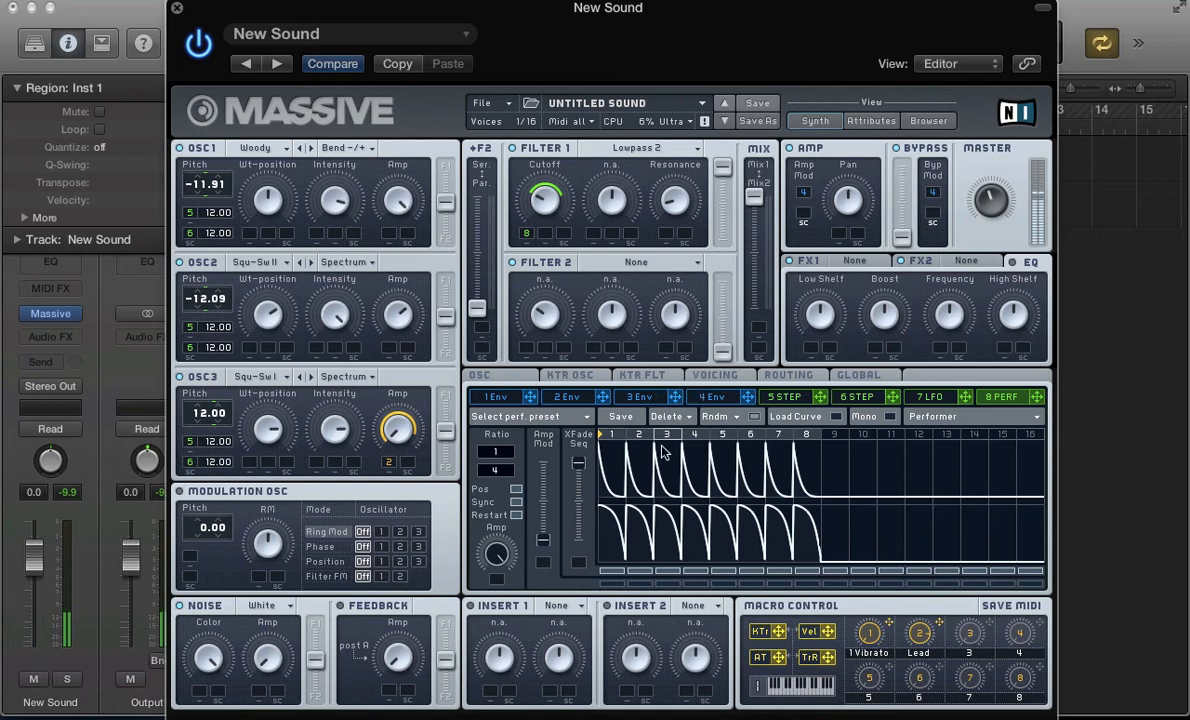
- Load a flat high curve into step 1, a flat low curve into step 2 and a linear falling ramp into step 4 of performer 8's lower row
click(837, 417)
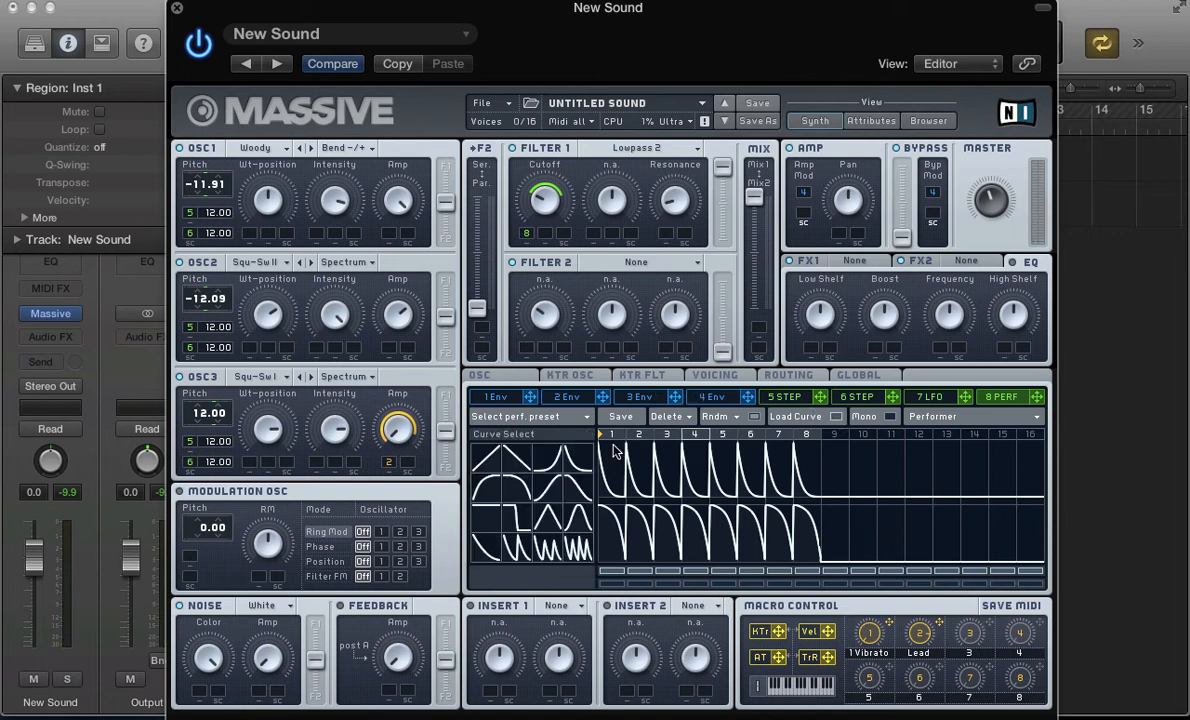
click(612, 527)
drag(651, 526, 653, 620)
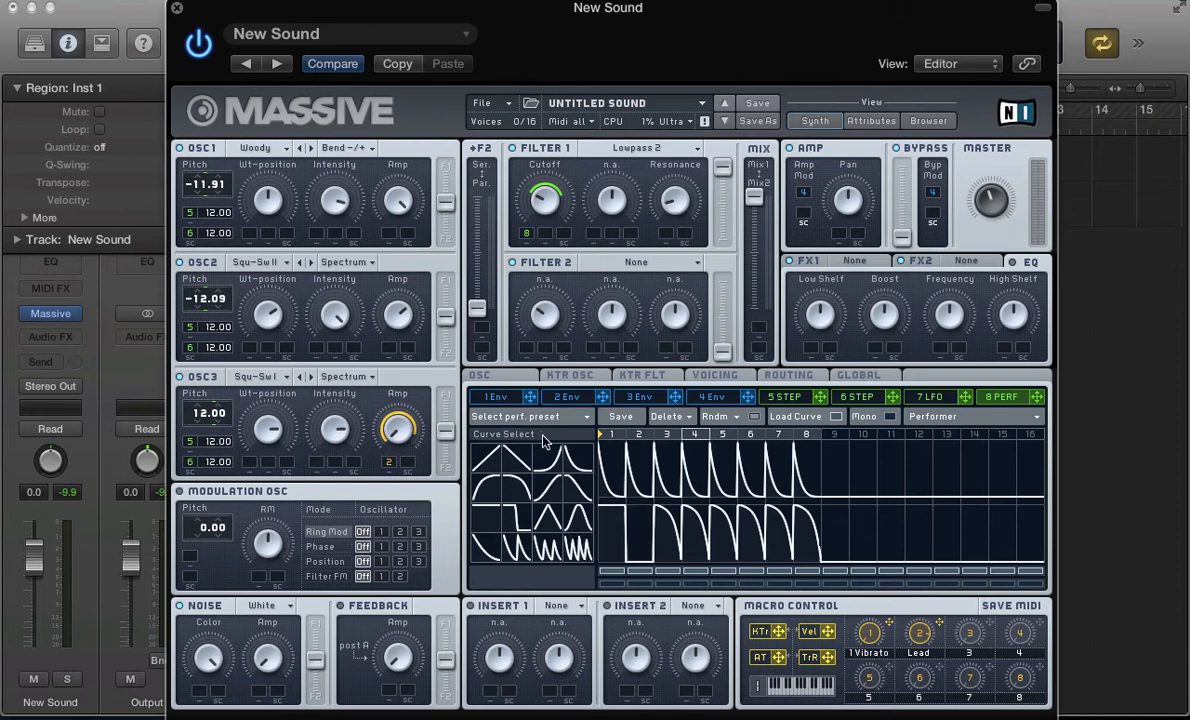
click(512, 452)
click(690, 536)
drag(689, 541, 691, 480)
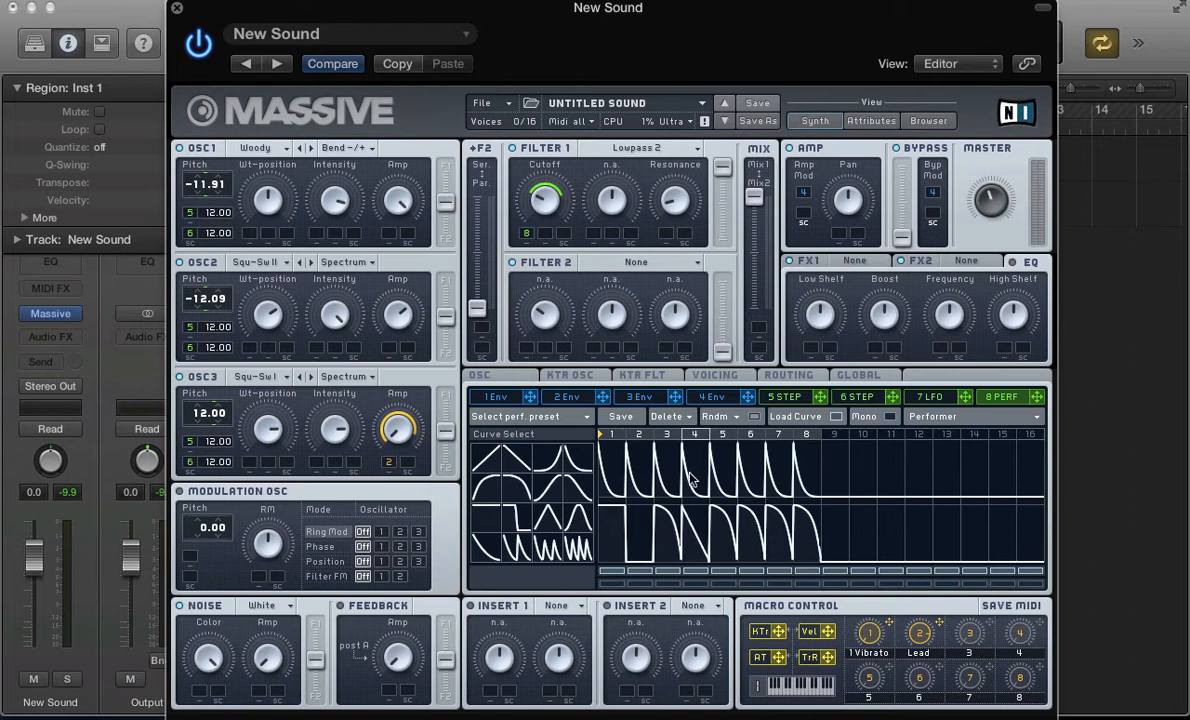
- In performer 8's lower row, load a flat high curve into step 5, steep decays into steps 6 and 7, and a mid-step drop into step 8
click(485, 519)
mouse_move(738, 532)
mouse_down()
mouse_move(741, 502)
mouse_move(715, 499)
mouse_move(752, 516)
mouse_move(777, 507)
mouse_up()
click(574, 466)
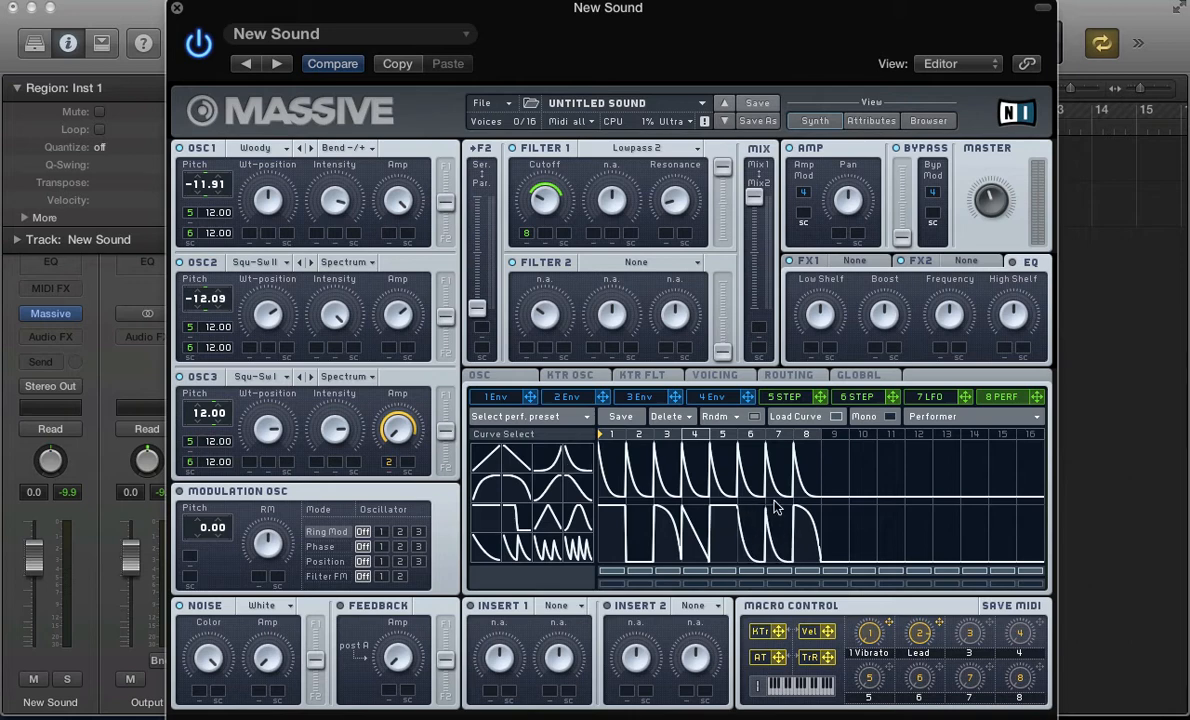
click(509, 513)
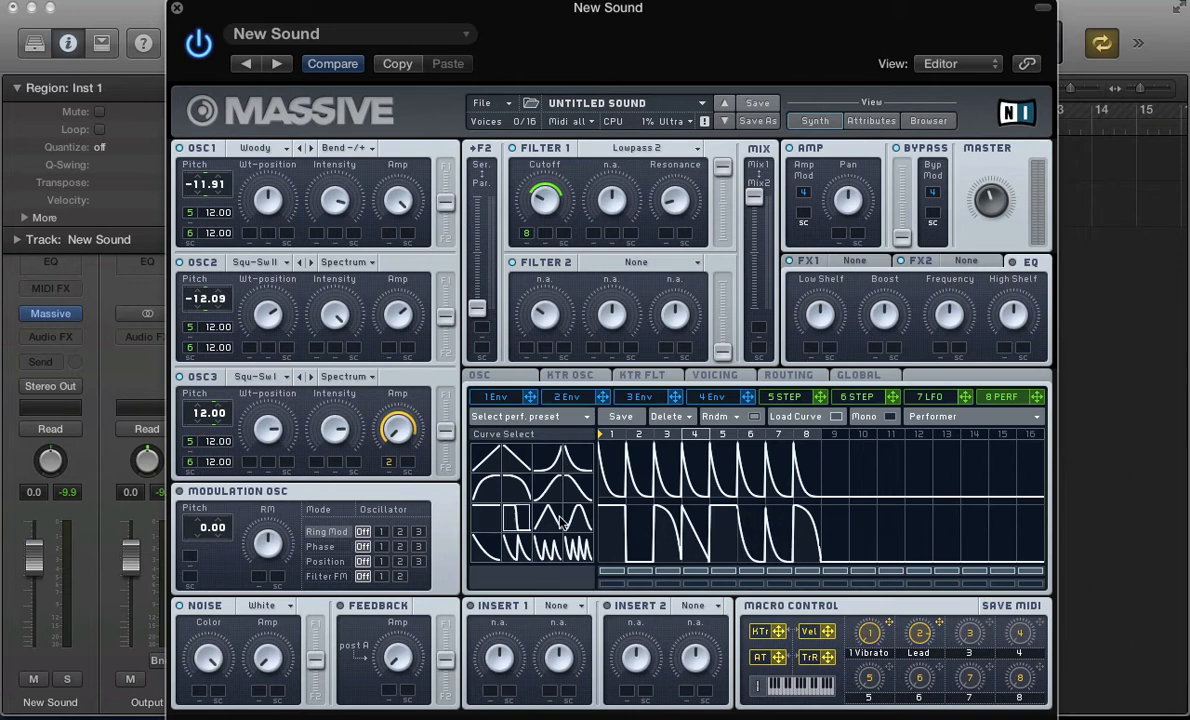
click(809, 521)
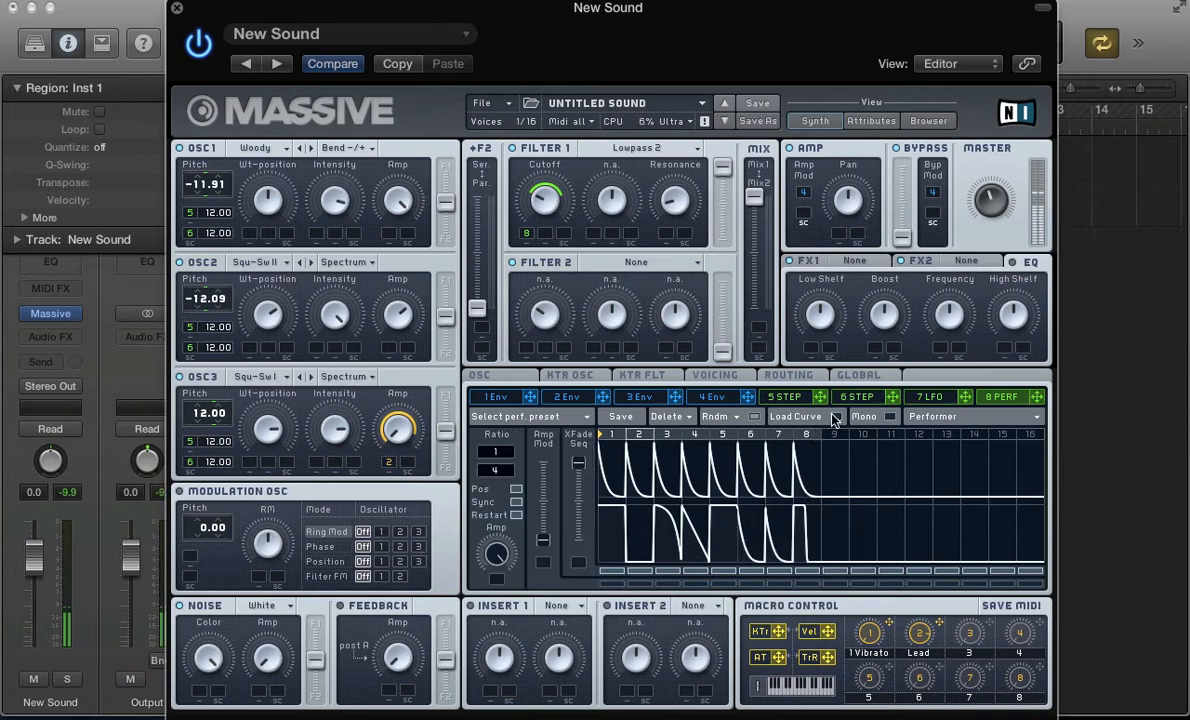
- Move performer 8's XFade Seq about two thirds of the way toward the lower sequence
drag(583, 470, 583, 537)
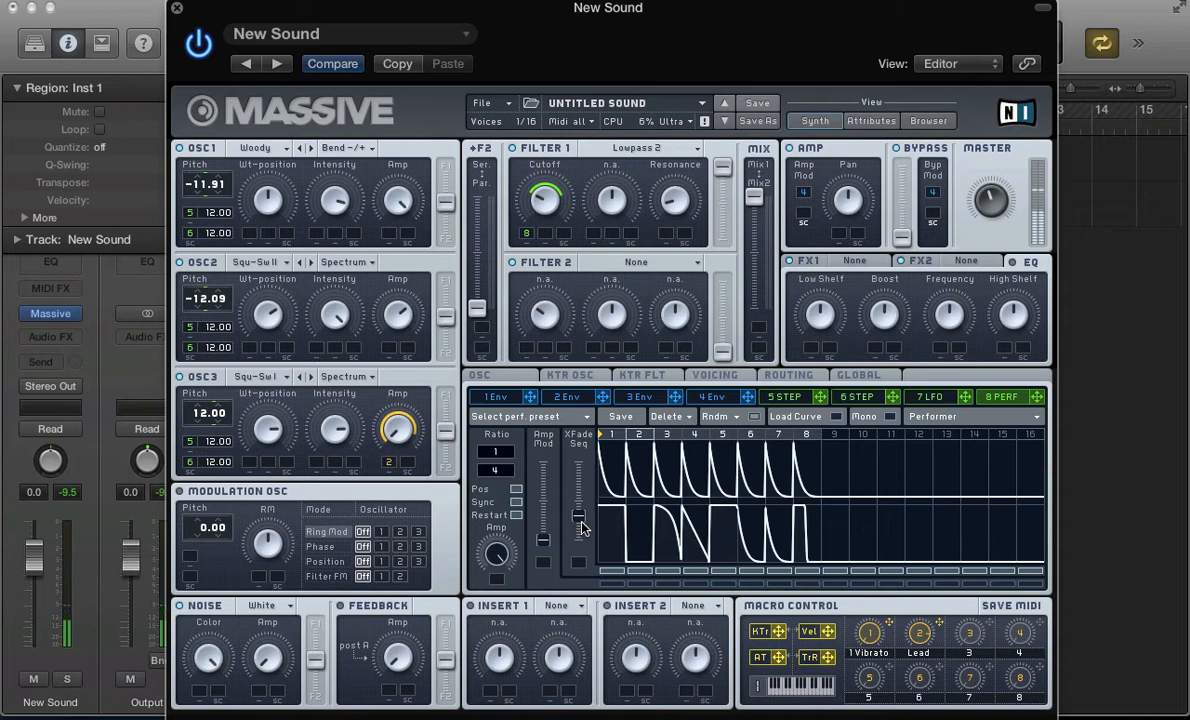
mouse_move(581, 524)
mouse_down()
mouse_move(580, 478)
mouse_move(571, 537)
mouse_up()
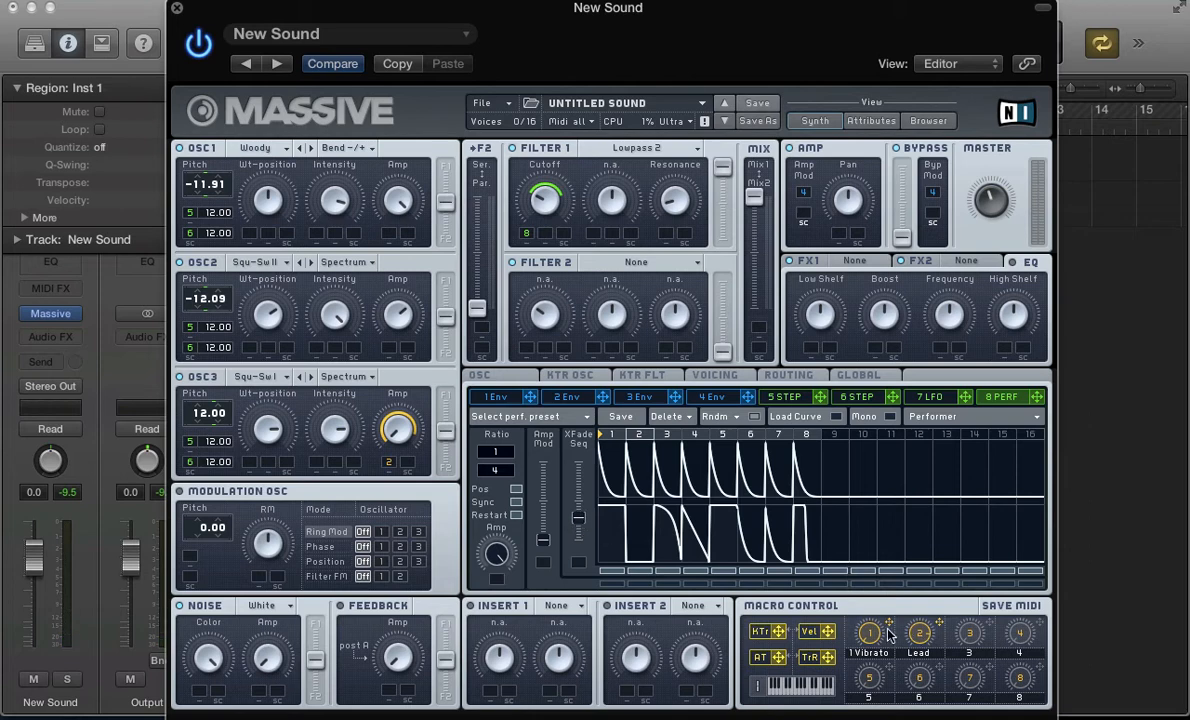
drag(888, 622, 521, 236)
drag(1041, 396, 526, 234)
mouse_move(888, 621)
mouse_down()
mouse_move(606, 314)
mouse_move(874, 652)
mouse_move(881, 638)
mouse_up()
- Clear Macro 1's existing assignments, then assign it to Filter 1's Cutoff with an upward modulation range and name it Filter
right_click(867, 633)
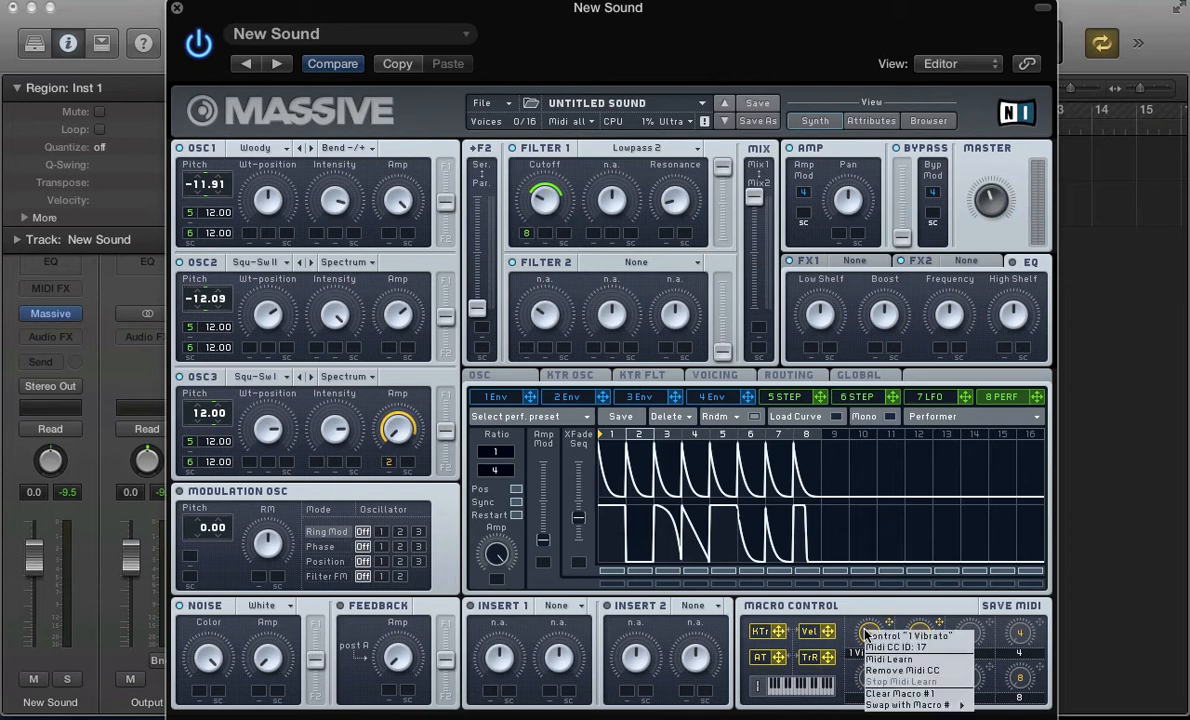
click(896, 694)
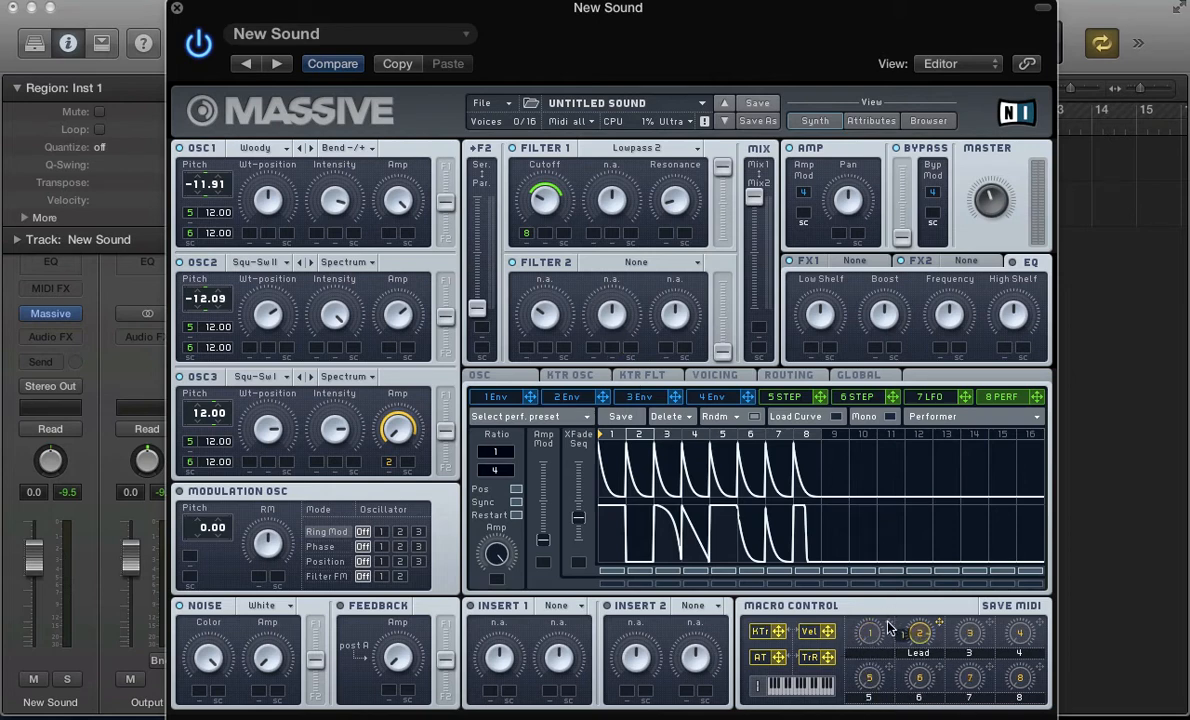
mouse_move(564, 245)
mouse_down()
mouse_move(545, 232)
mouse_move(529, 174)
mouse_up()
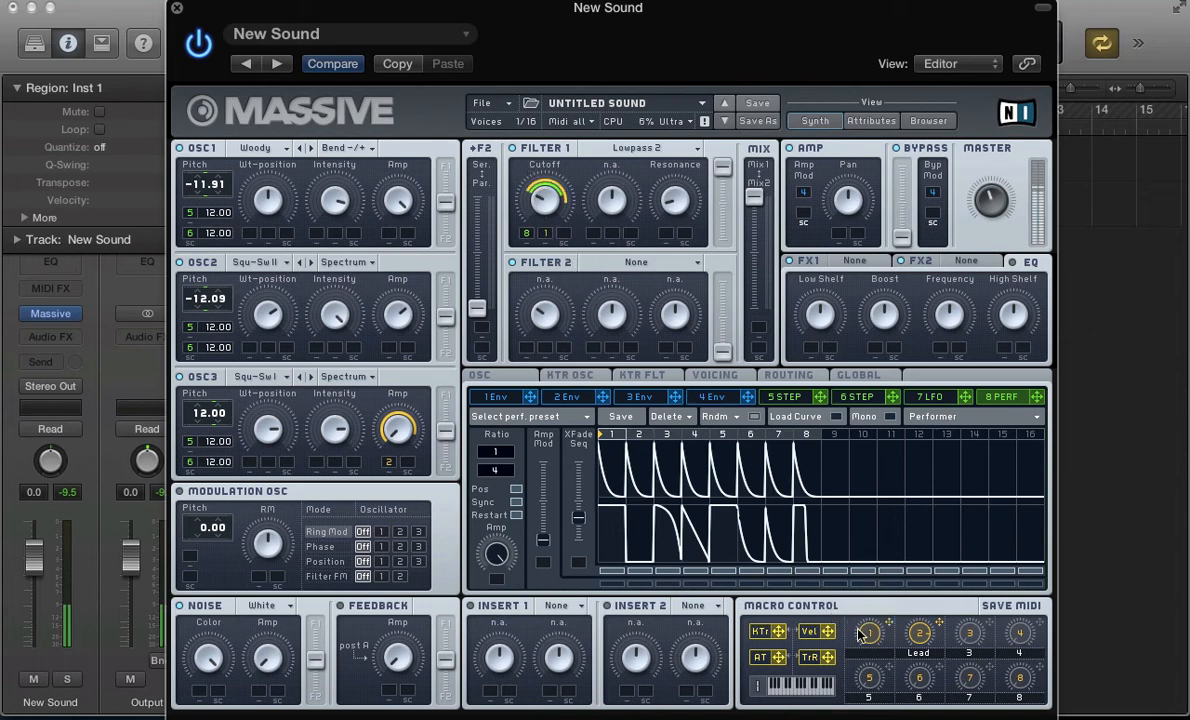
mouse_move(866, 646)
mouse_down()
mouse_move(856, 526)
mouse_move(869, 647)
mouse_up()
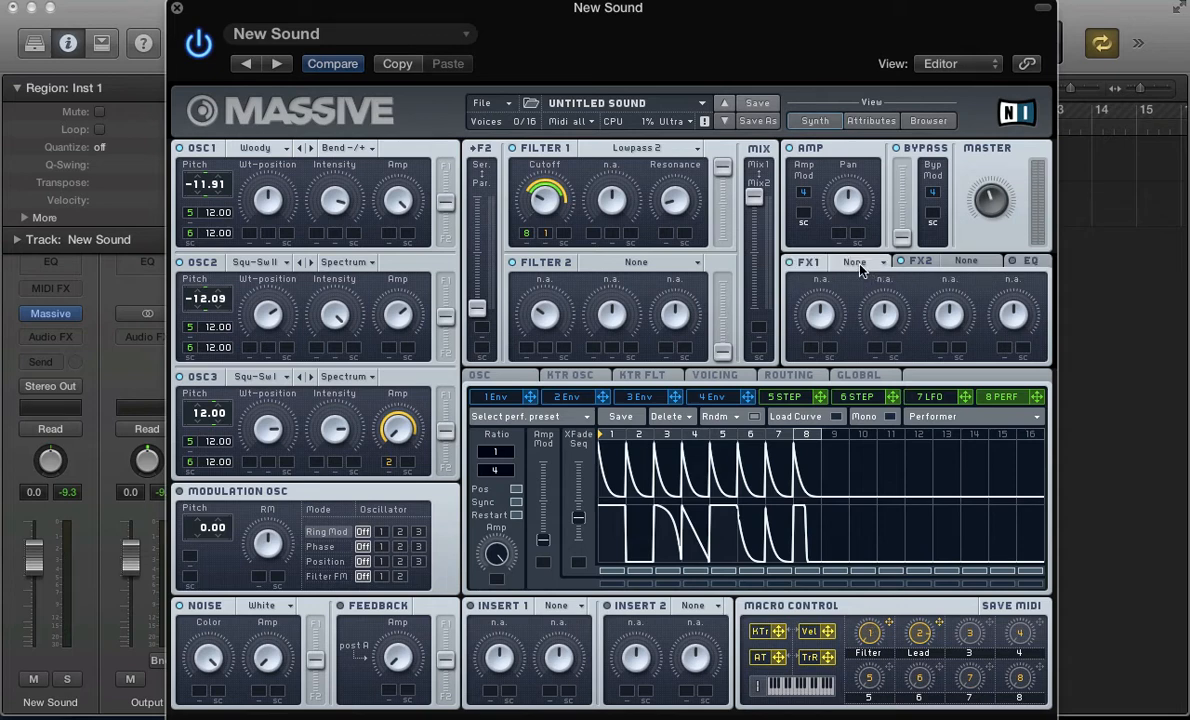
- Load Delay Synced into FX1 and set both its left and right delay times to 1/8
click(858, 263)
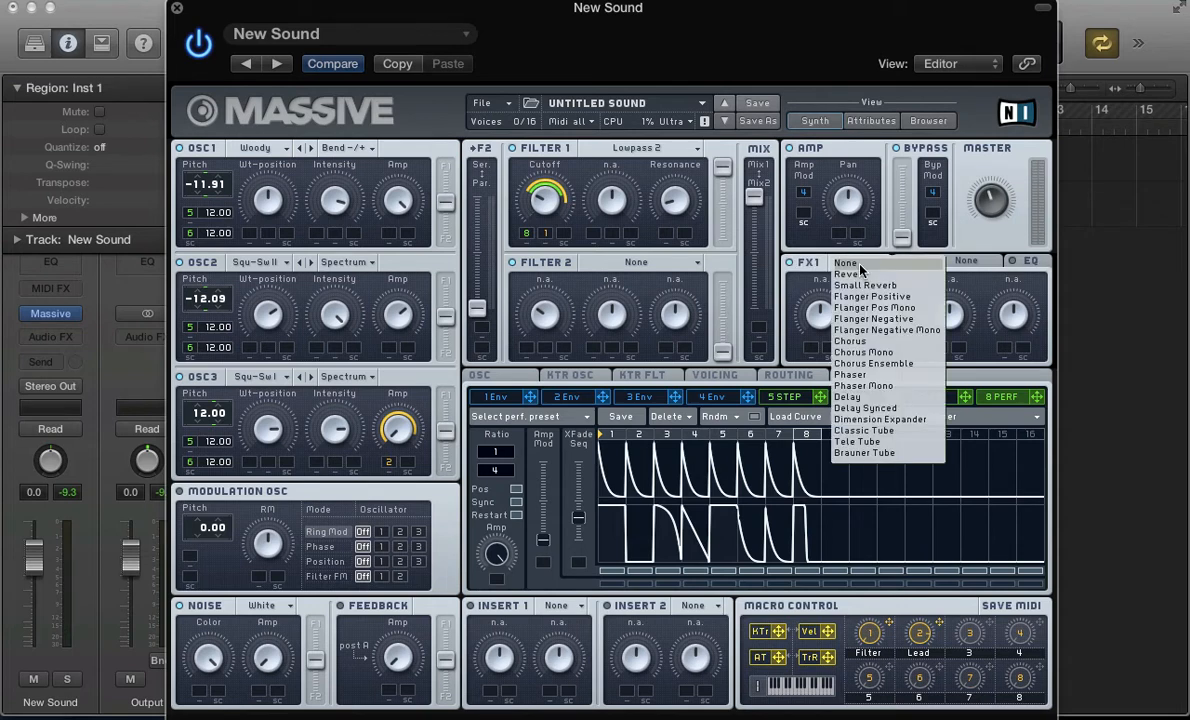
click(850, 408)
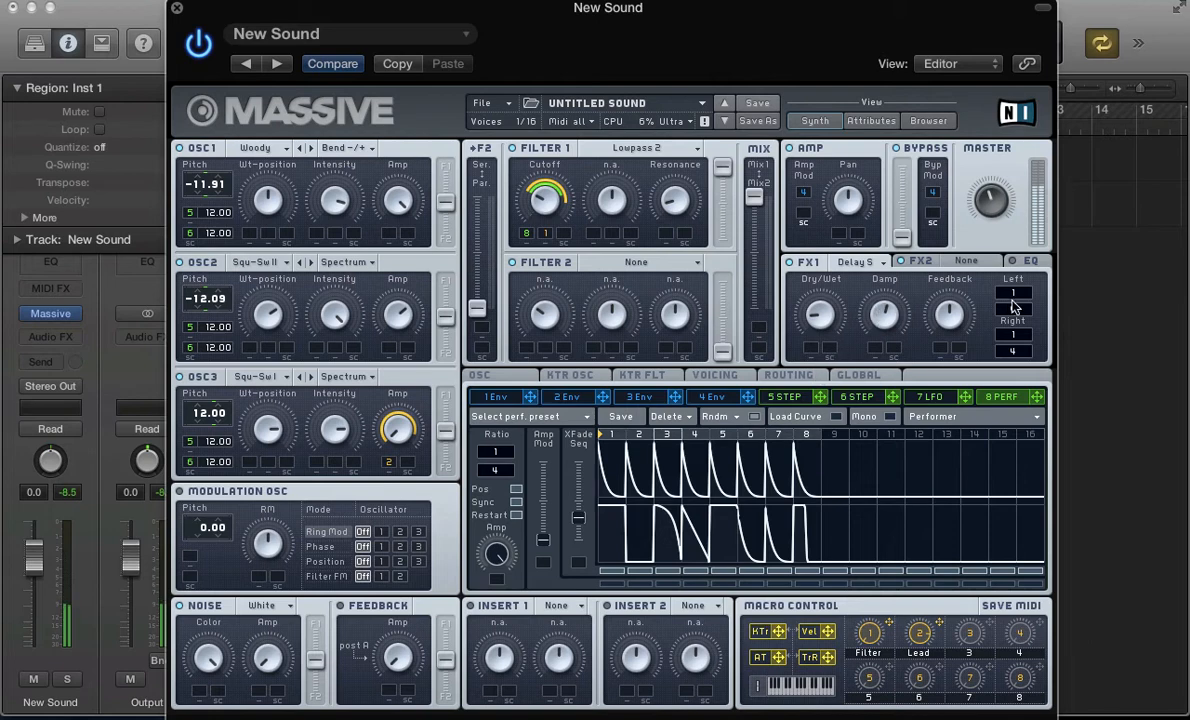
drag(1011, 304, 1015, 309)
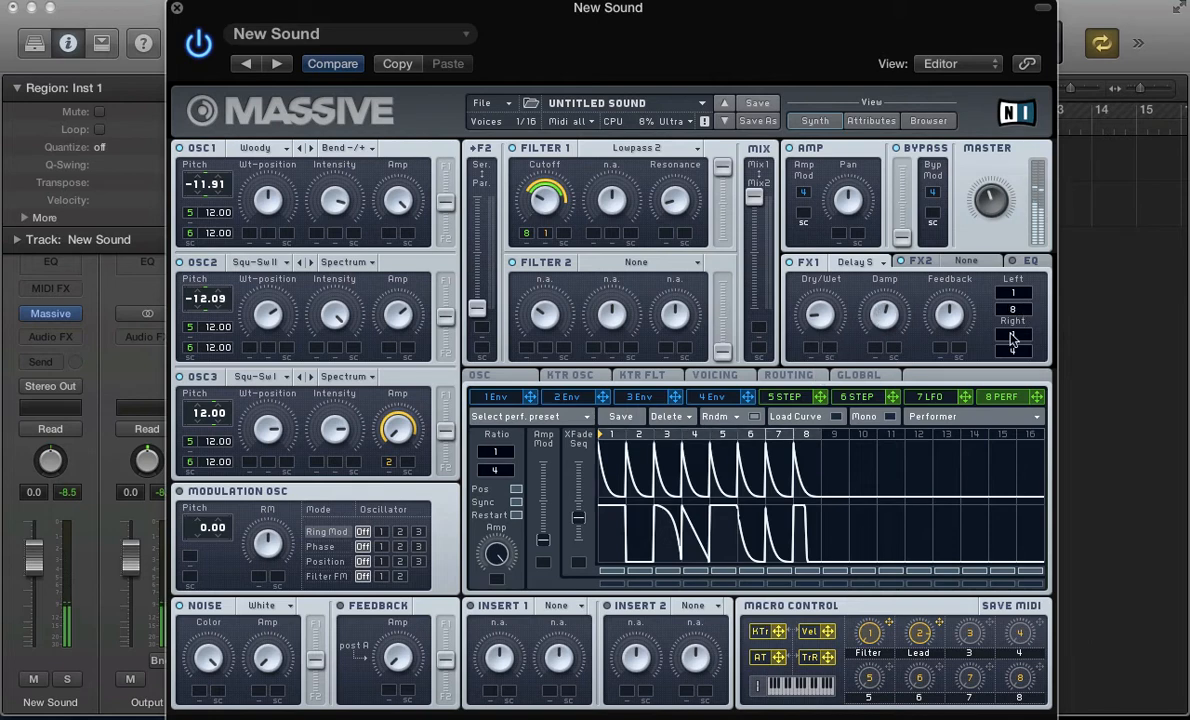
drag(1013, 353, 1022, 349)
- Set the Unisono voice count to 2 in the voicing settings
click(705, 376)
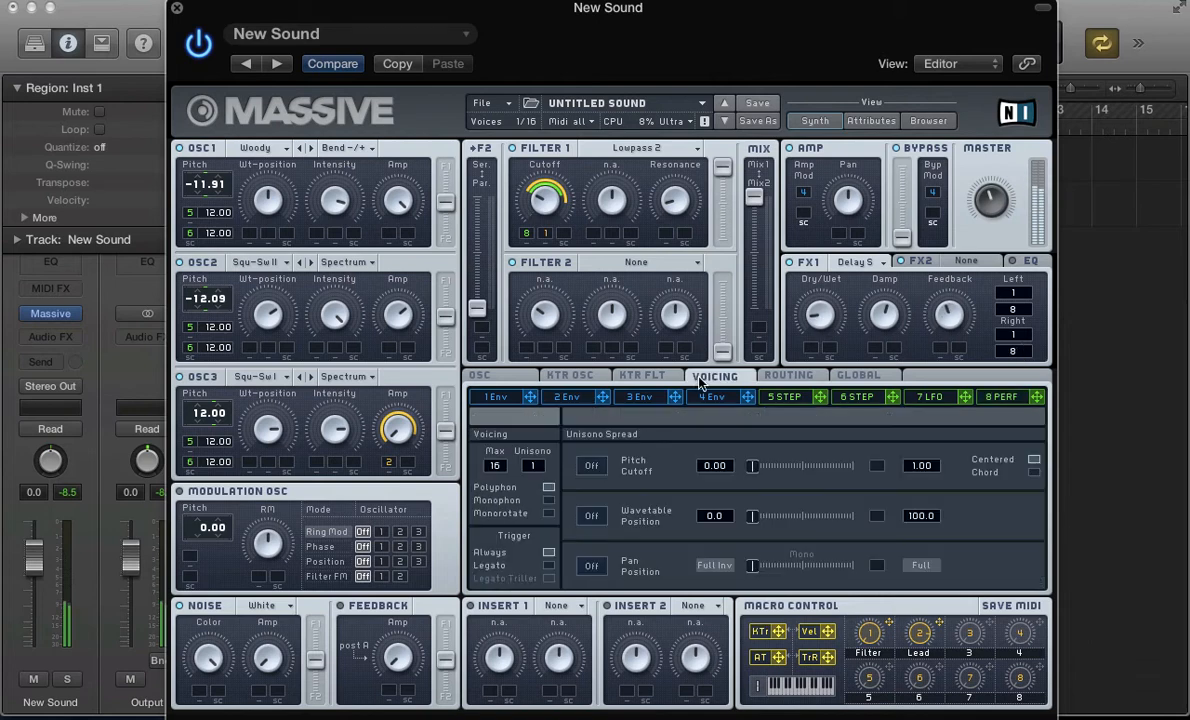
drag(540, 474, 539, 467)
- Load Sample & Hold into Insert 1, raise its Pitch and lower its Dry/Wet below half
click(556, 605)
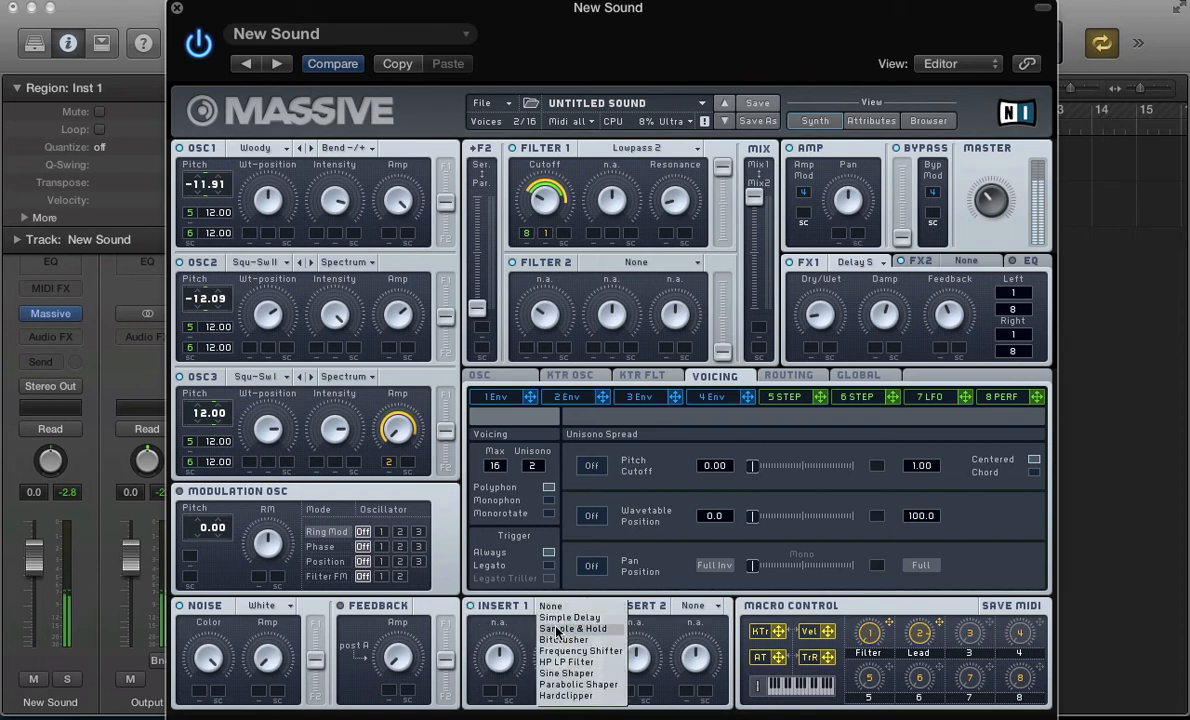
click(570, 628)
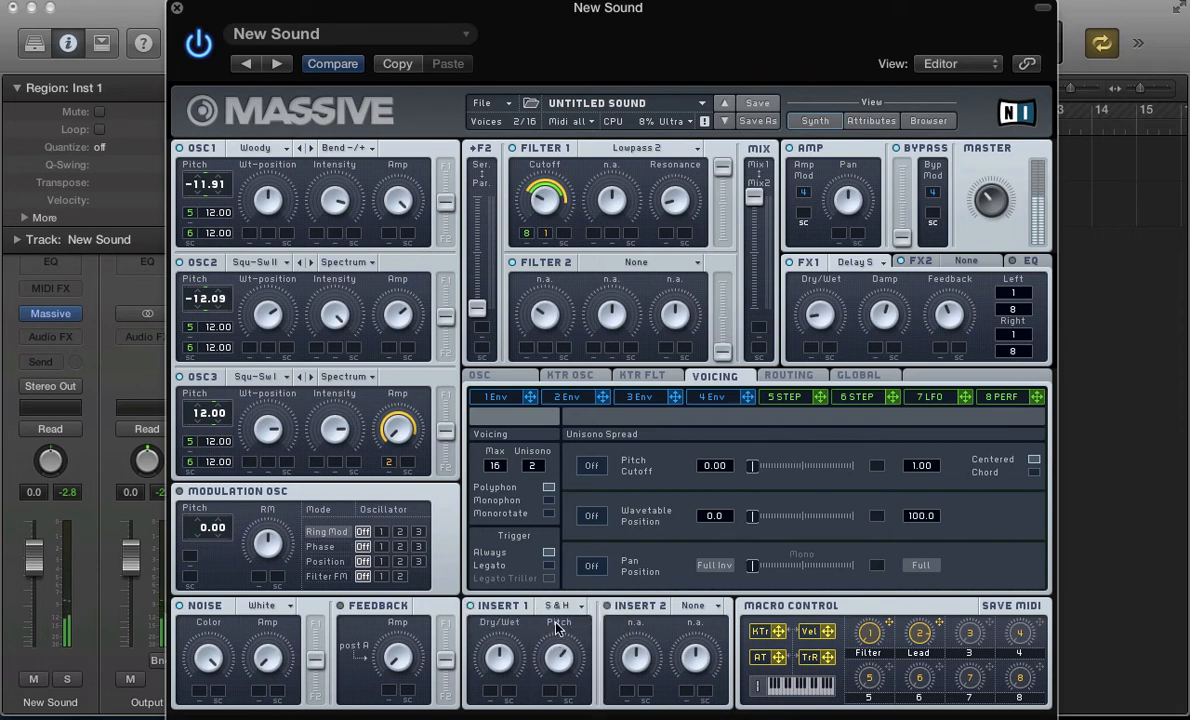
drag(493, 654, 491, 686)
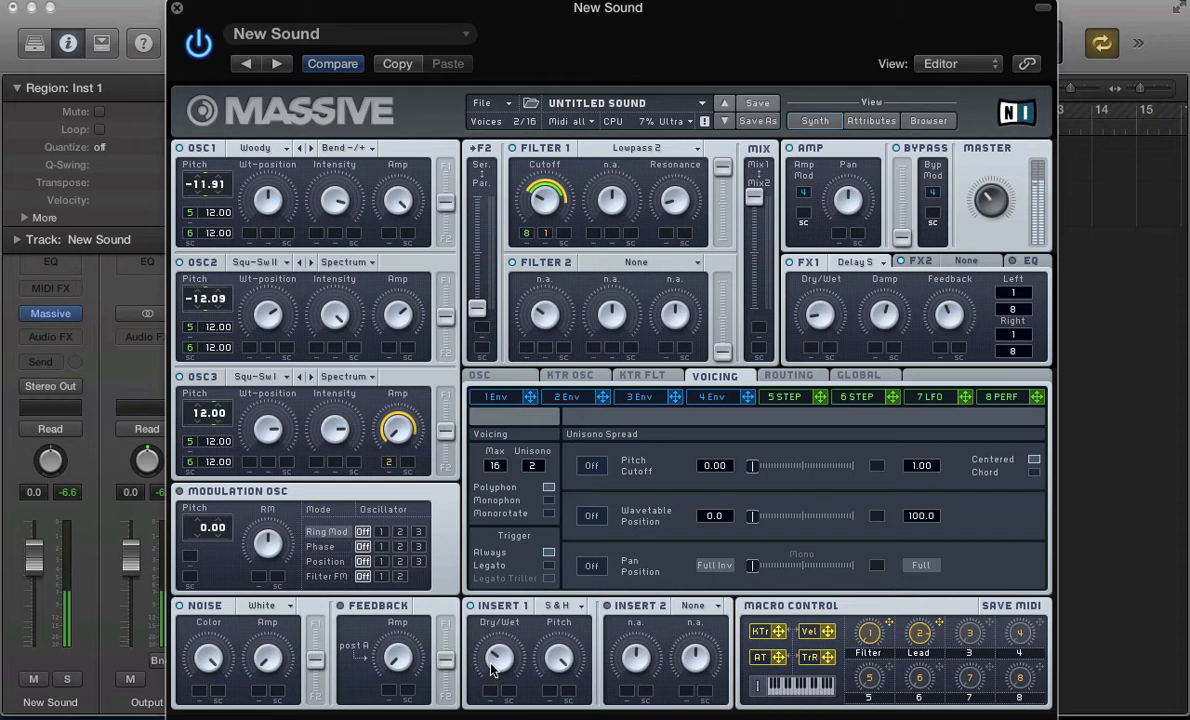
click(781, 399)
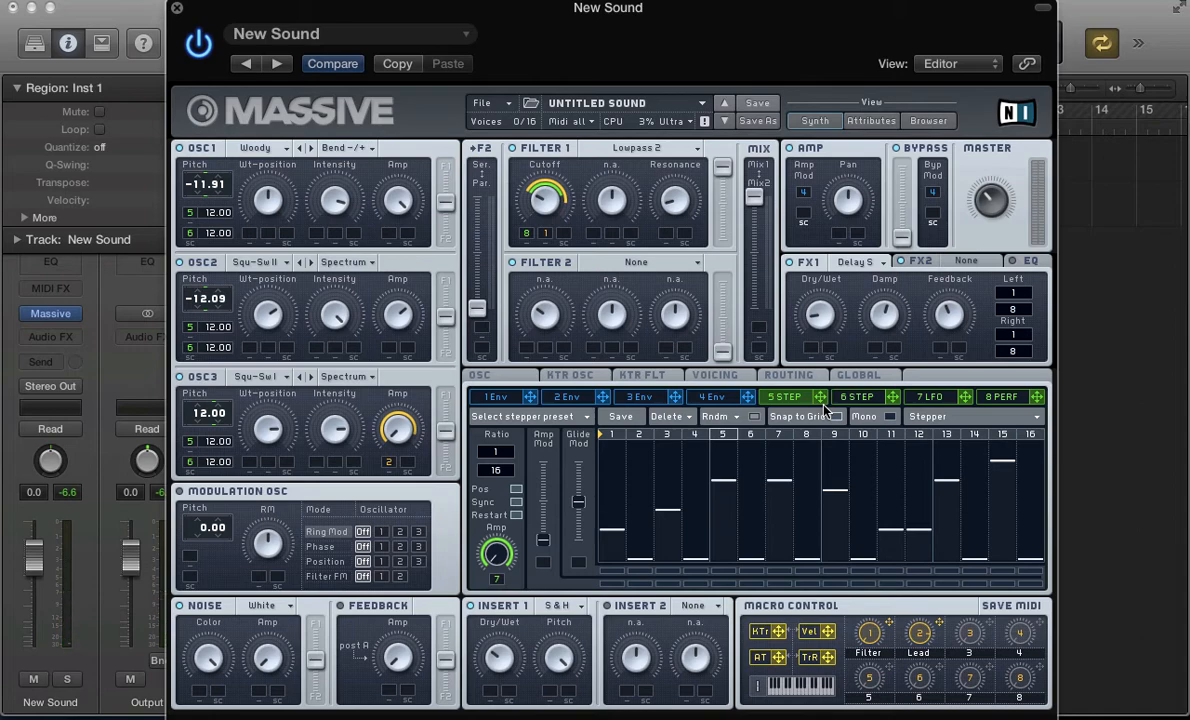
click(932, 398)
click(783, 397)
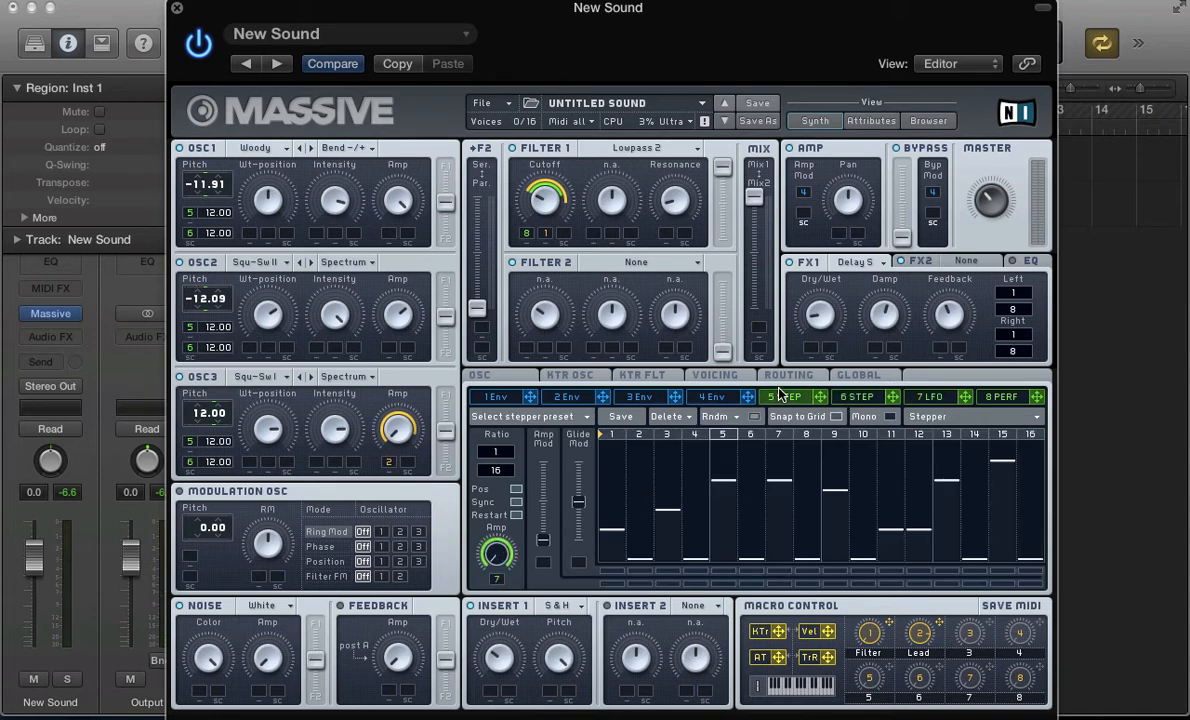